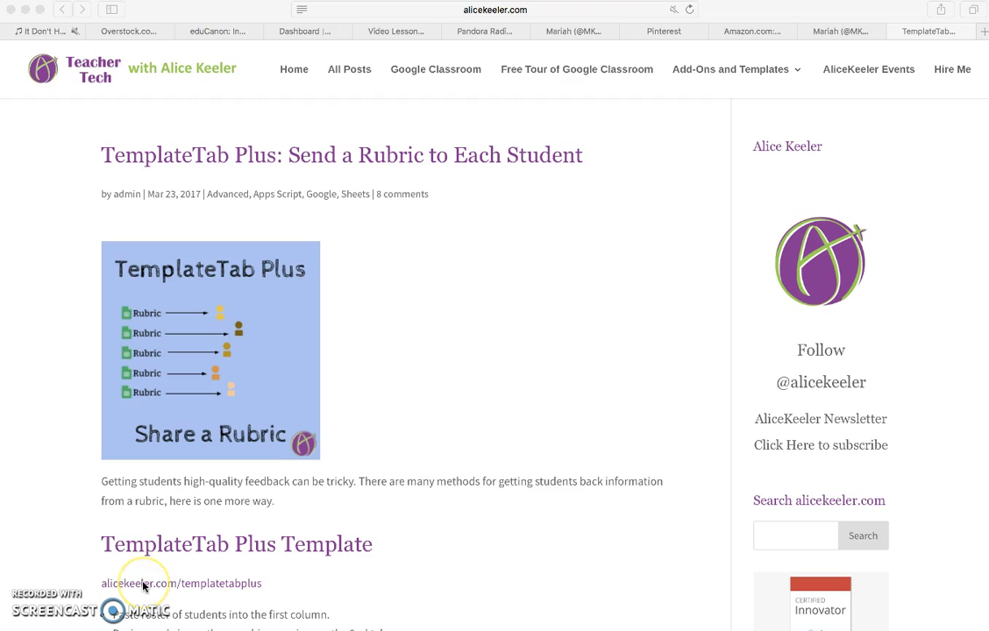
Open the alicekeeler.com/templatetabplus link and make a copy of the TemplateTab Plus spreadsheet
{"action": "left_click", "coordinate": [145, 588]}
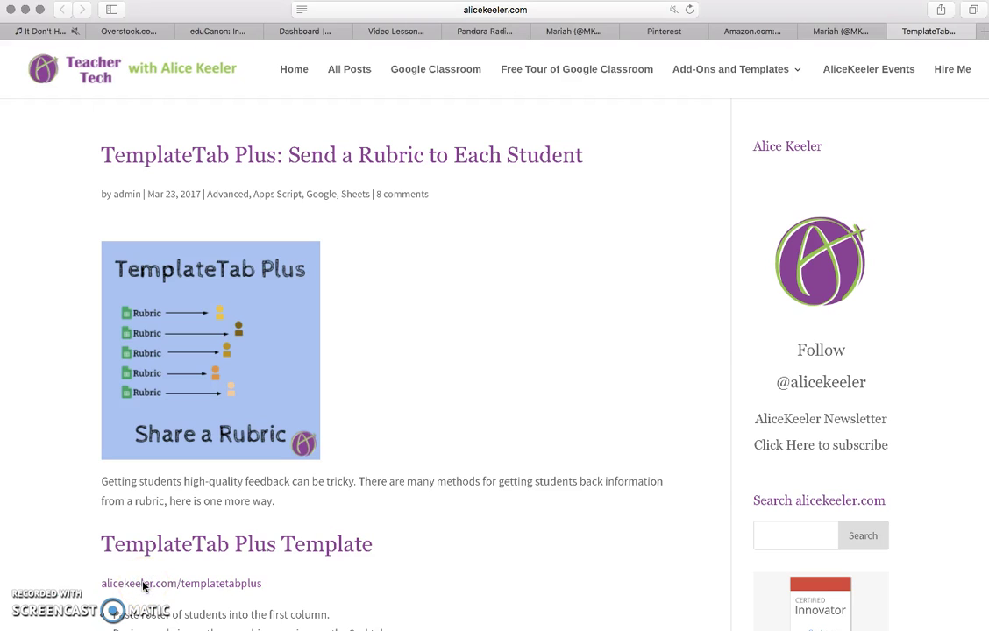
{"action": "left_click", "coordinate": [148, 585]}
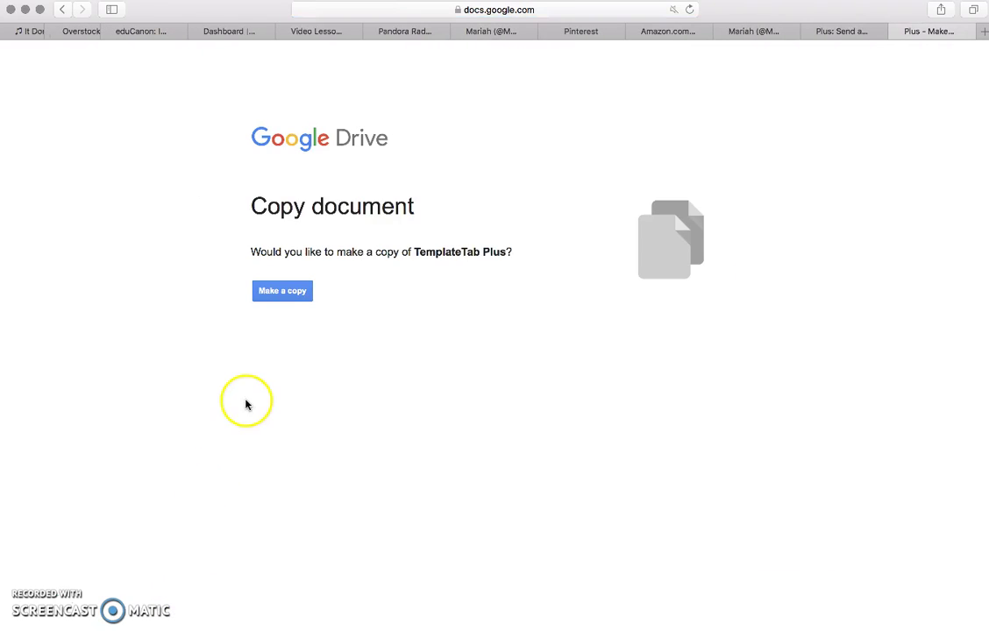
{"action": "left_click", "coordinate": [279, 296]}
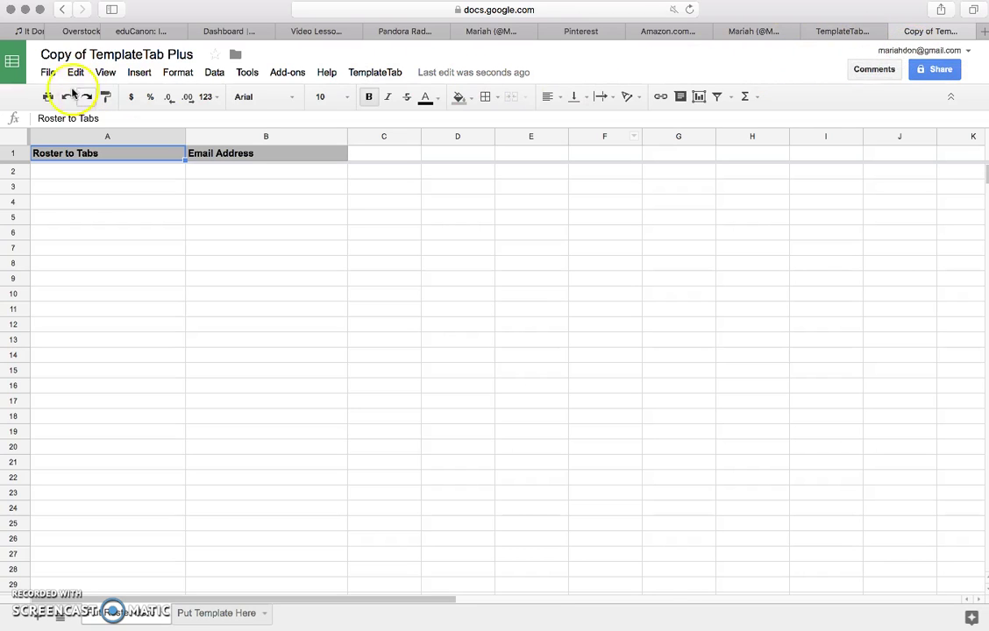
Duplicate the copied spreadsheet into My Drive under the suggested name, Copy of Copy of TemplateTab Plus
{"action": "left_click", "coordinate": [47, 73]}
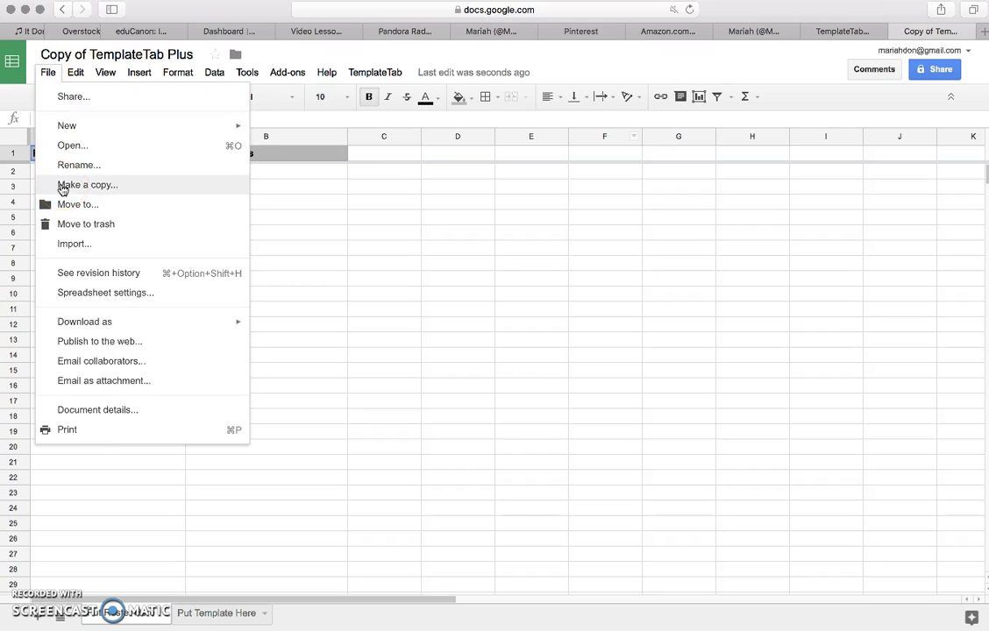
{"action": "left_click", "coordinate": [61, 186]}
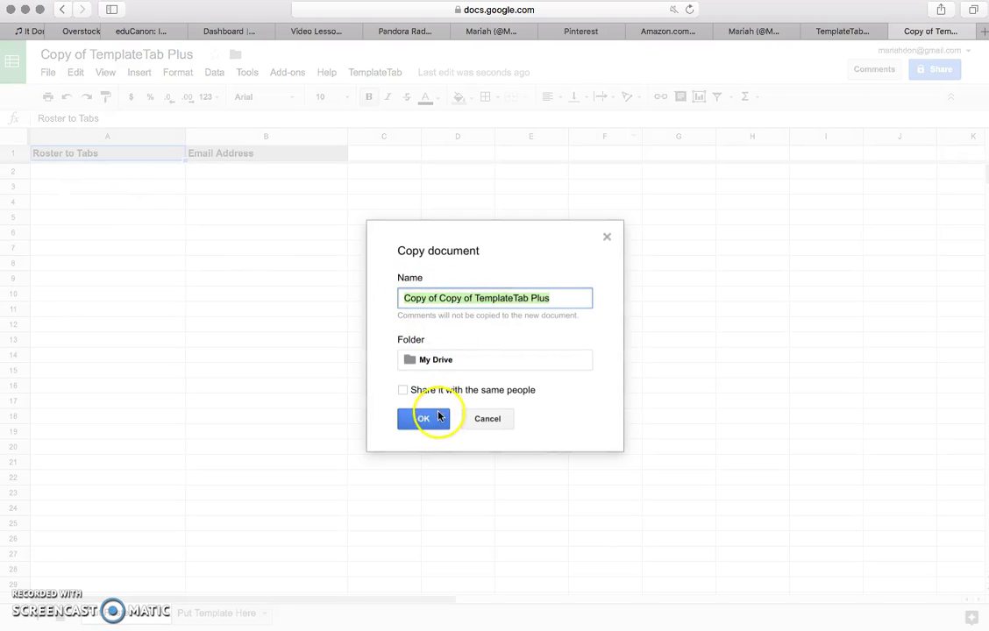
{"action": "left_click", "coordinate": [424, 419]}
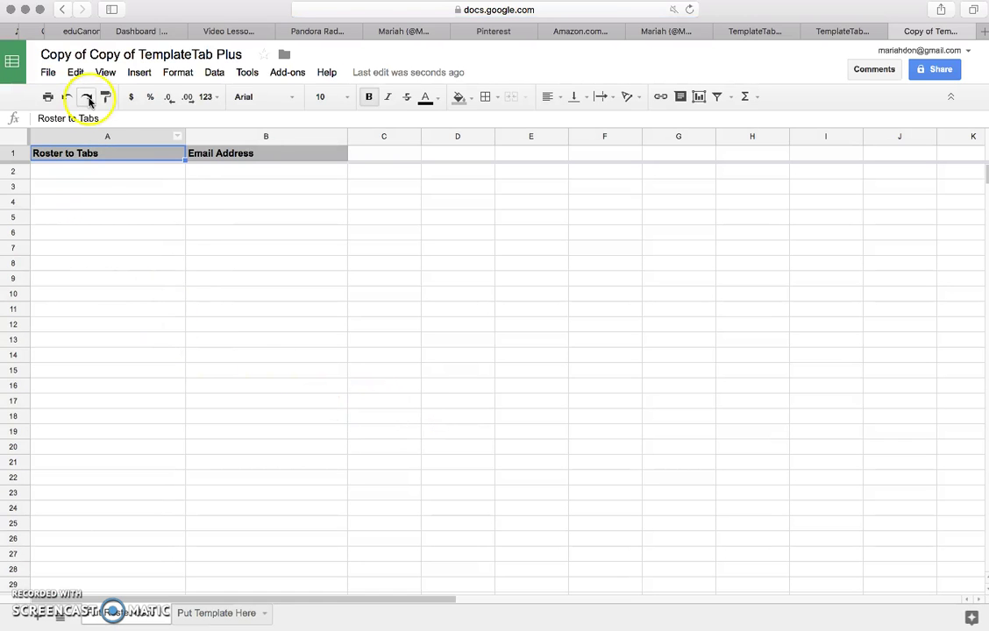
Rename the new spreadsheet Boston Tea Party Movie TemplateTab Plus, replacing the "Copy of Copy of" prefix
{"action": "left_click", "coordinate": [133, 55]}
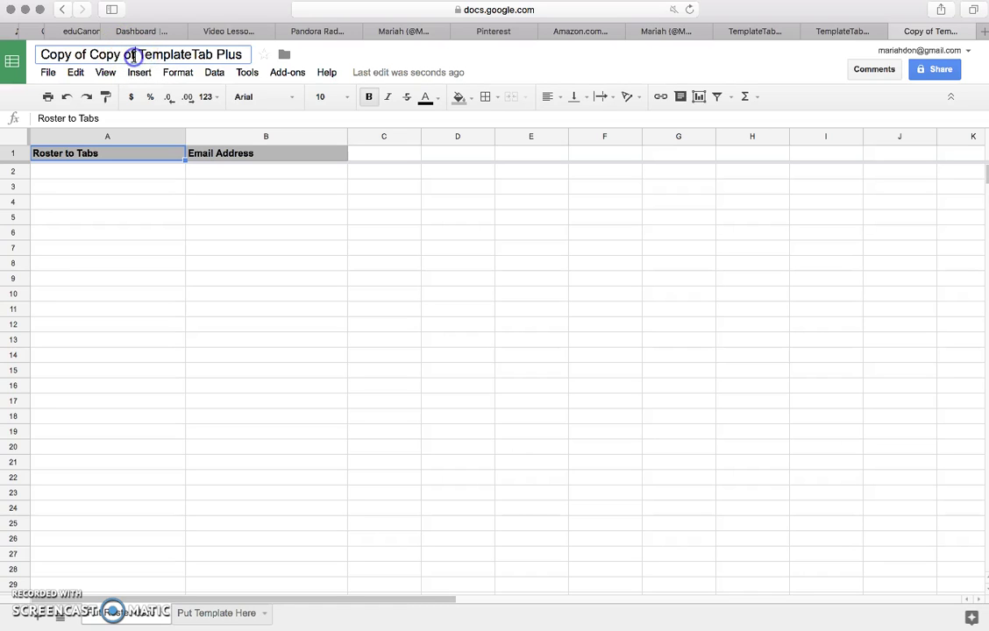
{"action": "left_click_drag", "start_coordinate": [134, 55], "coordinate": [41, 54]}
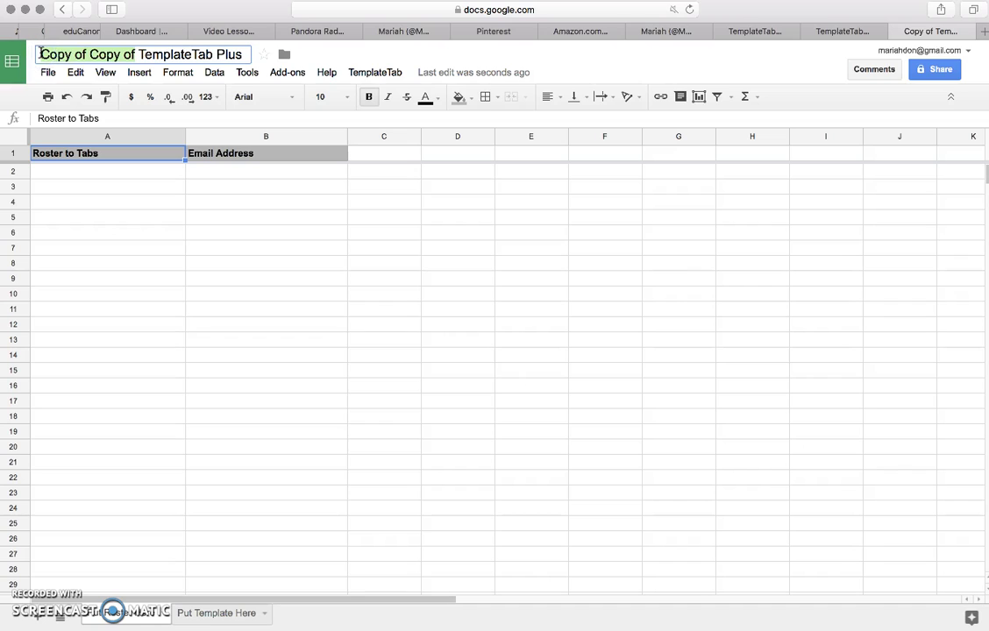
{"action": "type", "text": "Boston T"}
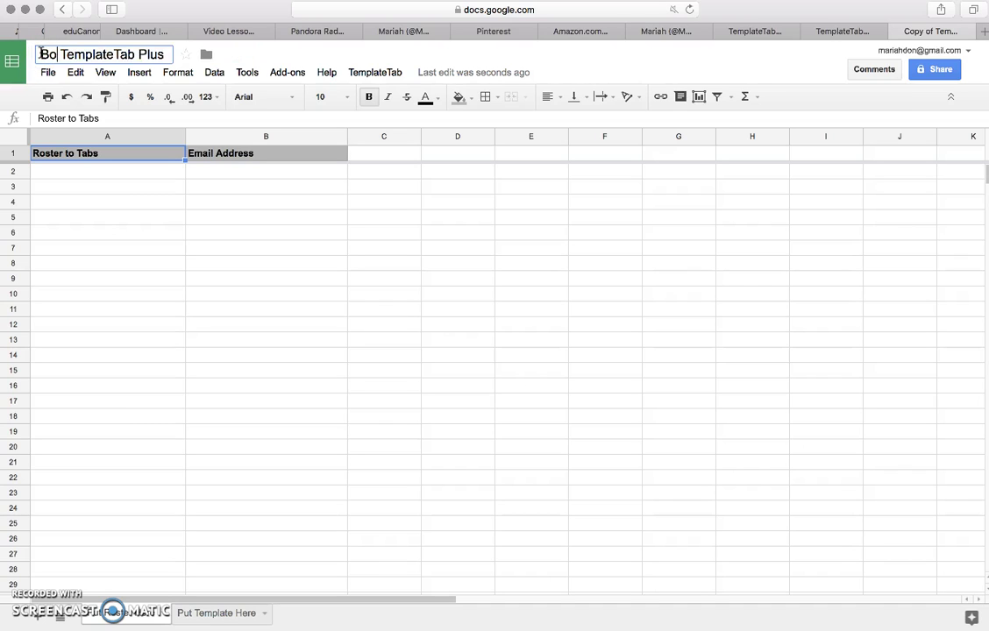
{"action": "type", "text": "ea Party"}
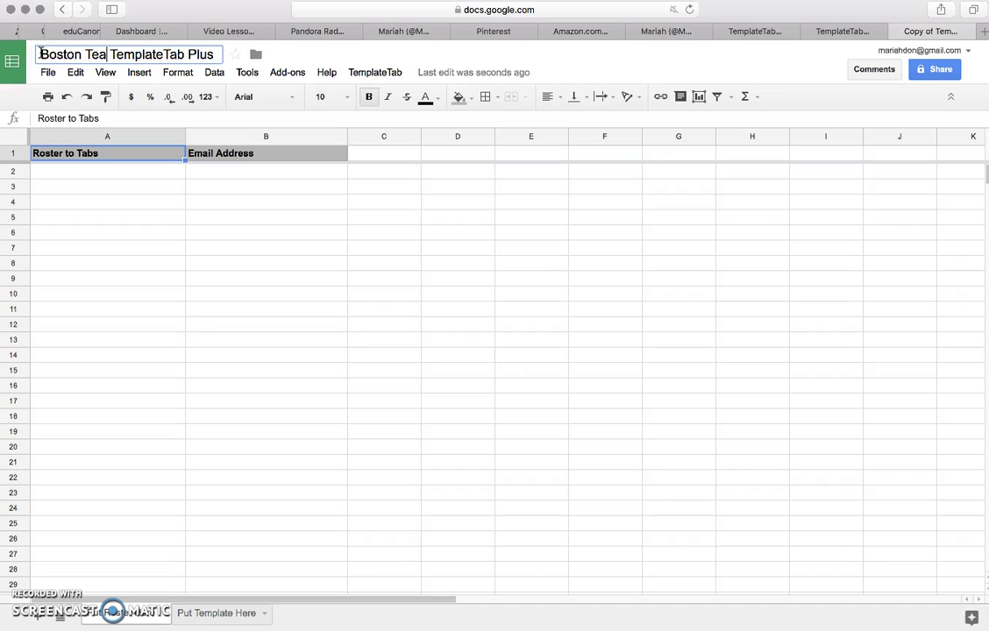
{"action": "type", "text": " Movie"}
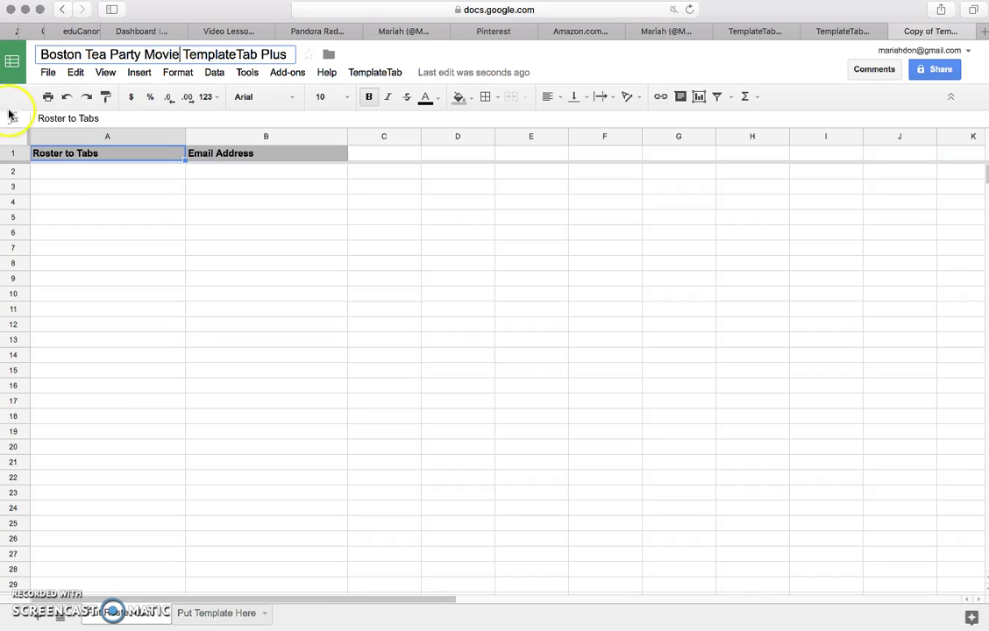
Enter six student first names in the Roster to Tabs column, one per cell from A2 to A7
{"action": "left_click", "coordinate": [42, 172]}
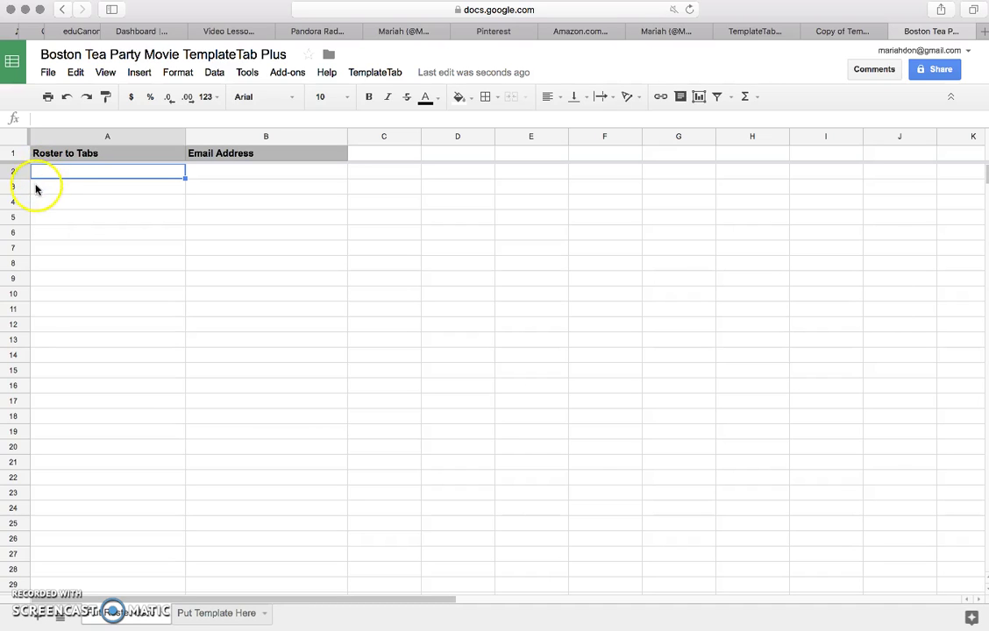
{"action": "type", "text": "Lo"}
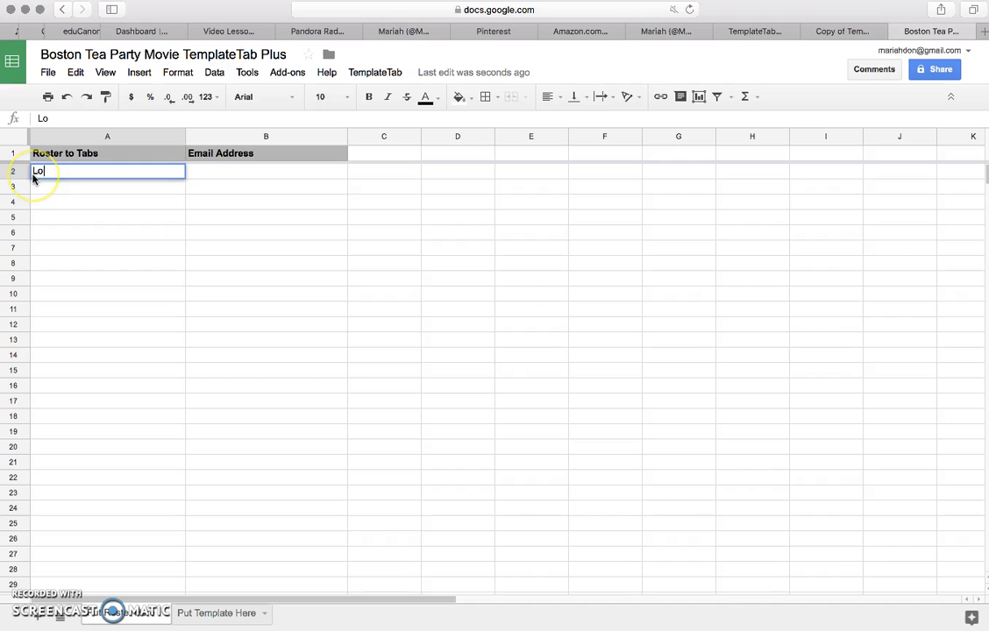
{"action": "type", "text": "la"}
{"action": "key", "text": "Return"}
{"action": "type", "text": "Ginger"}
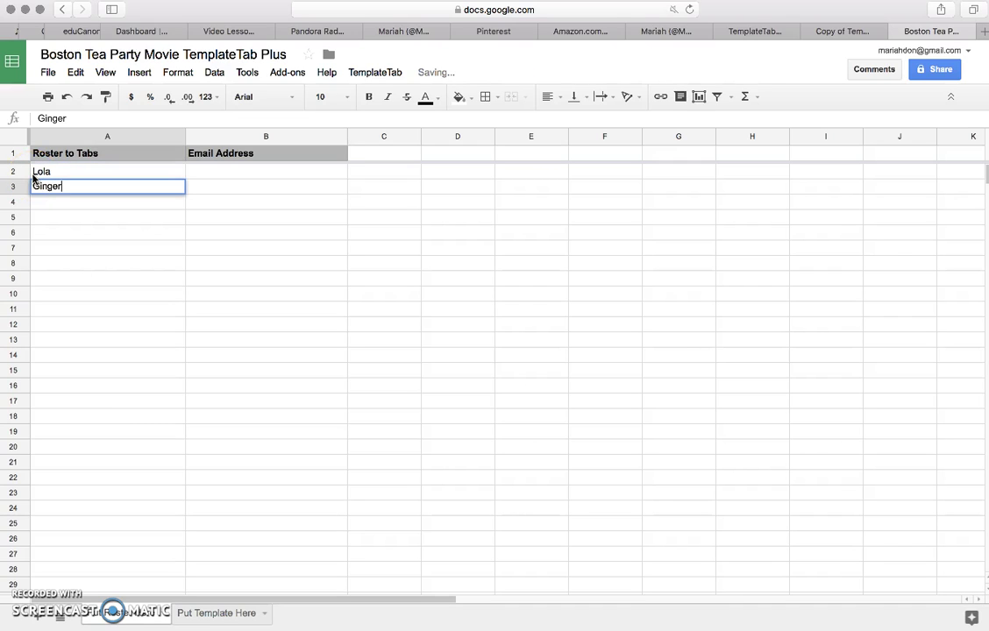
{"action": "key", "text": "Return"}
{"action": "type", "text": "Gri"}
{"action": "key", "text": "Return"}
{"action": "type", "text": "Tea"}
{"action": "key", "text": "Return"}
{"action": "type", "text": "Mack"}
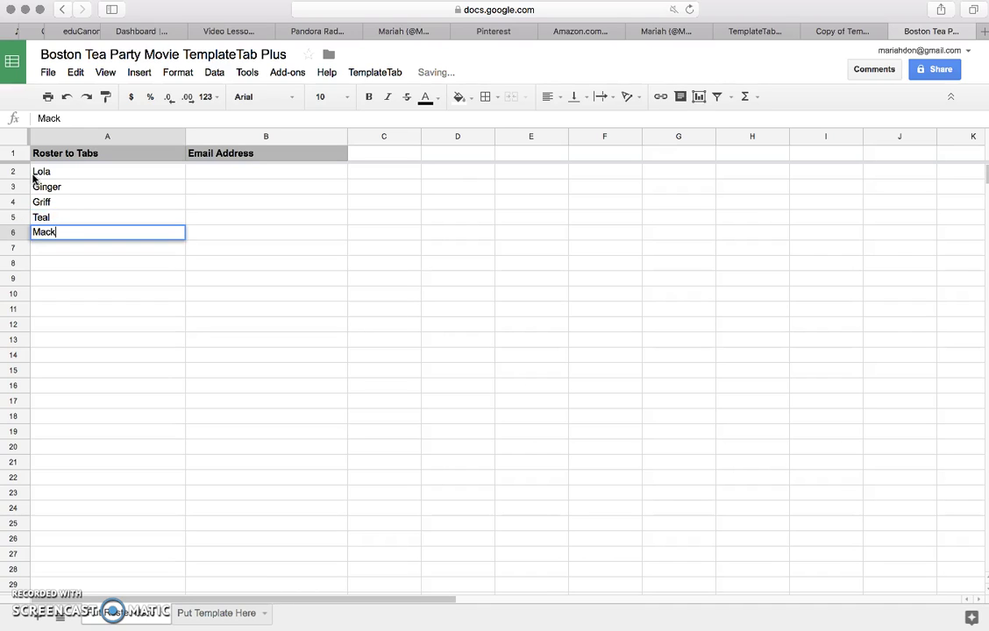
{"action": "key", "text": "Return"}
{"action": "type", "text": "Fin"}
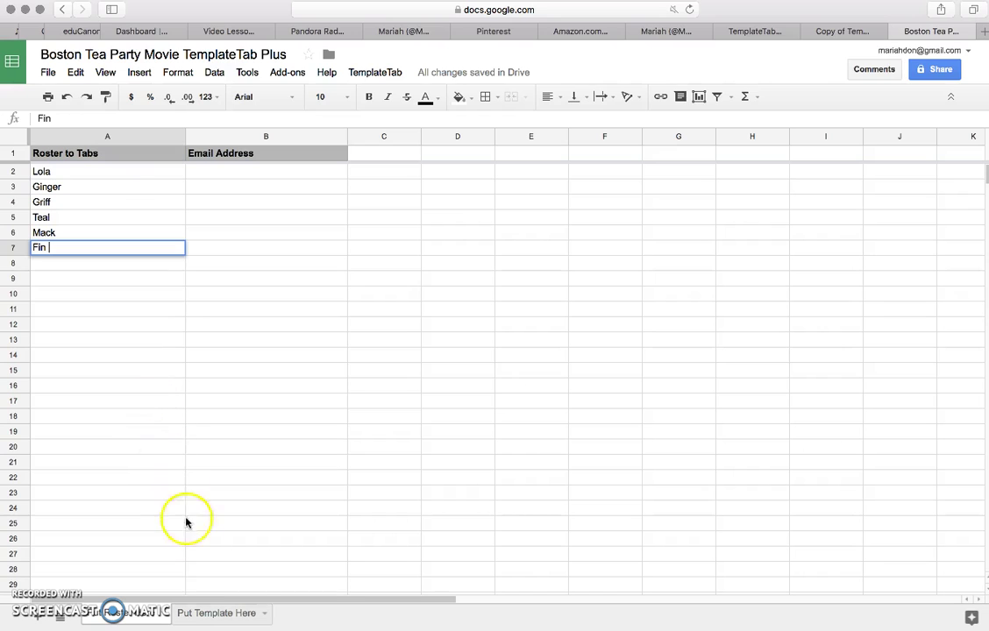
On the Put Template Here sheet, enter the rubric headings 1, 2, 3, 4 and Score in B1 through F1
{"action": "left_click", "coordinate": [202, 615]}
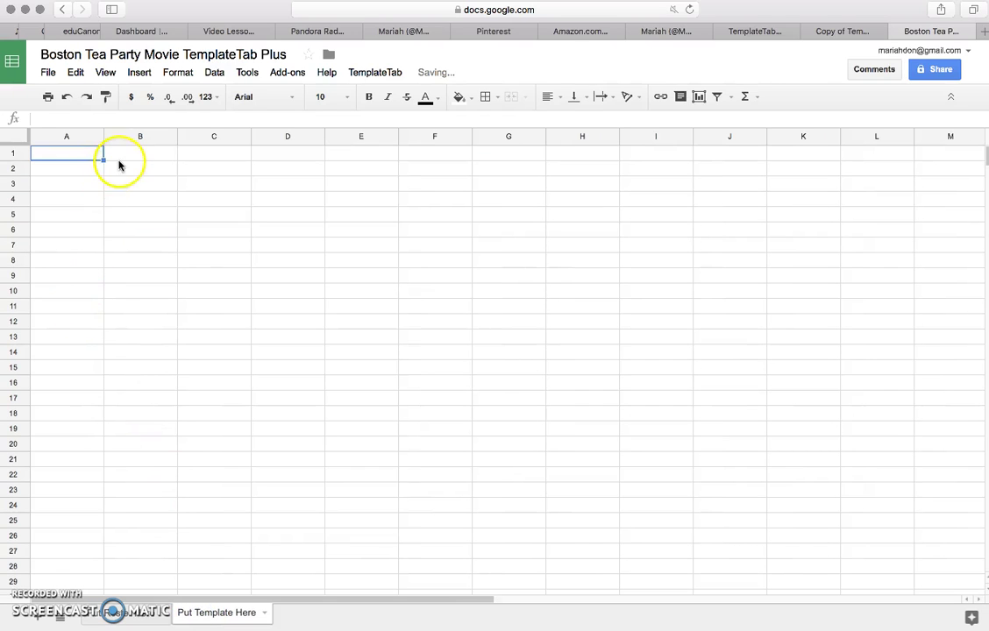
{"action": "left_click", "coordinate": [121, 153]}
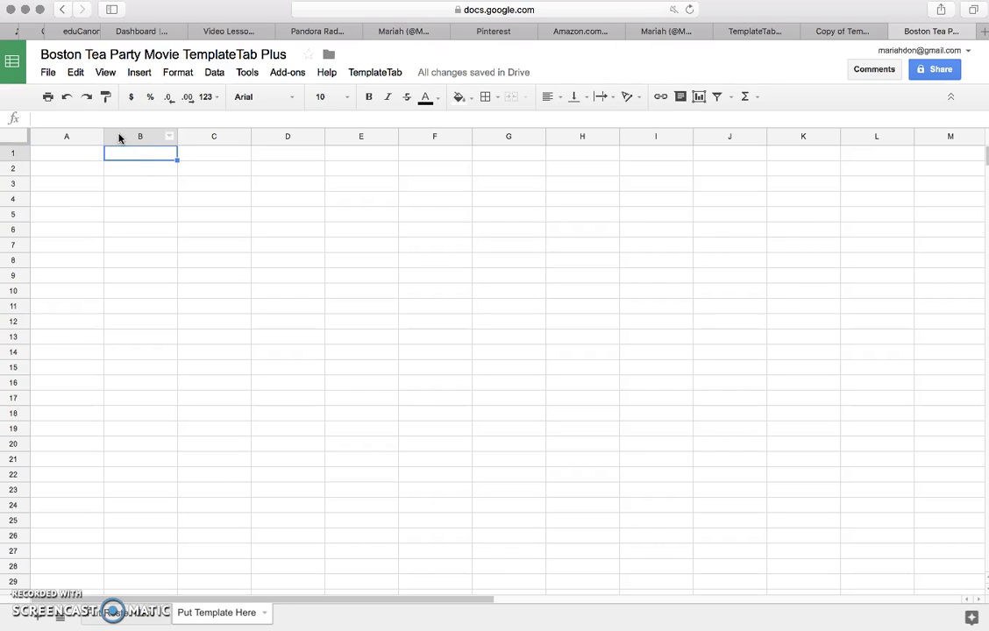
{"action": "type", "text": "1"}
{"action": "key", "text": "Tab"}
{"action": "type", "text": "2"}
{"action": "key", "text": "Tab"}
{"action": "type", "text": "3"}
{"action": "key", "text": "Tab"}
{"action": "type", "text": "4"}
{"action": "key", "text": "Tab"}
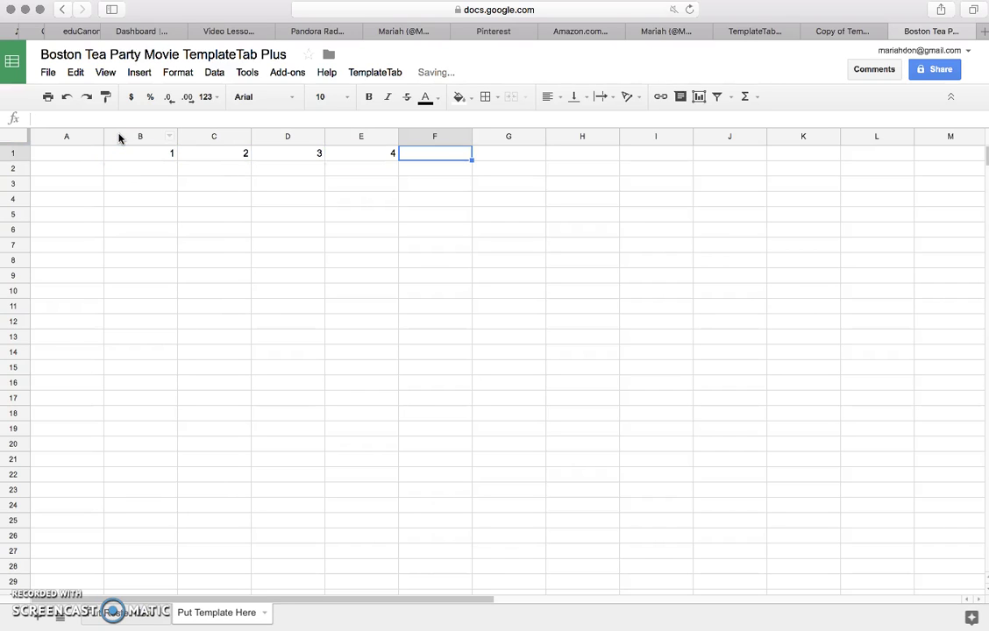
{"action": "type", "text": "Score"}
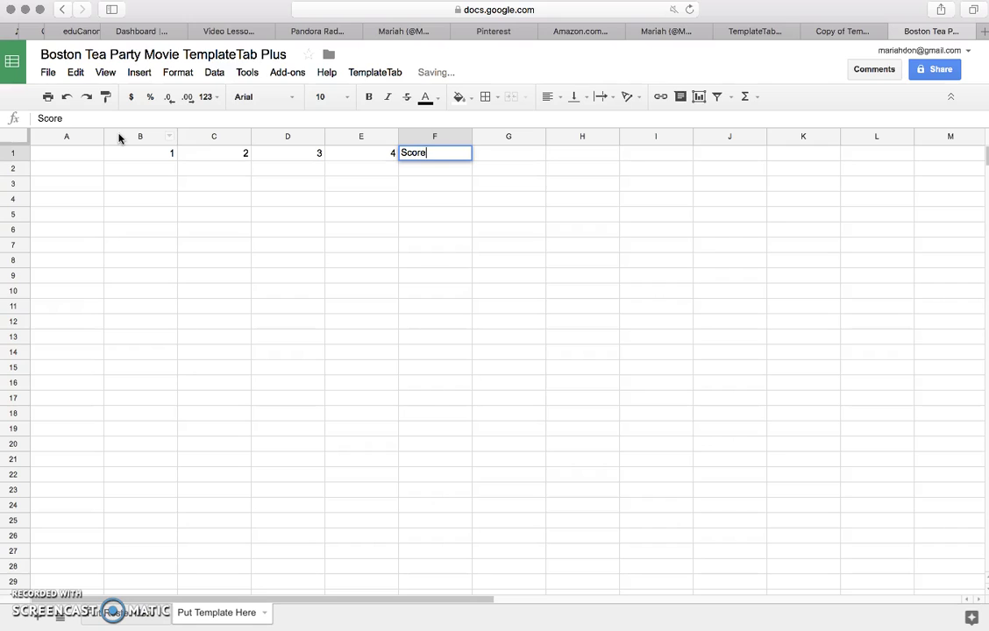
Center the headings in B1:F1 and give those cells a pale blue-gray fill
{"action": "left_click", "coordinate": [137, 151]}
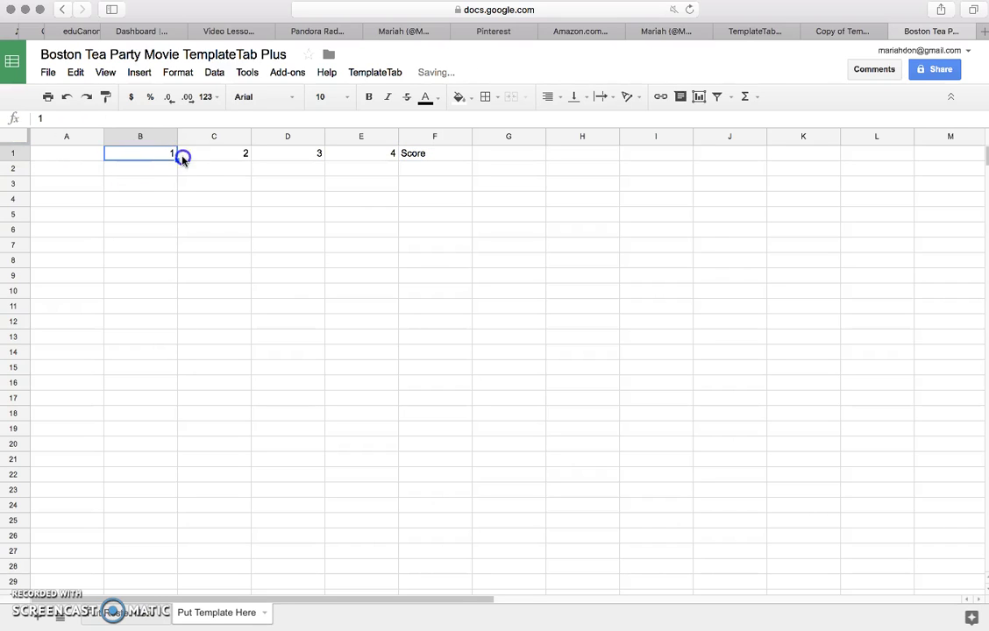
{"action": "left_click", "coordinate": [204, 157]}
{"action": "left_click_drag", "start_coordinate": [168, 155], "coordinate": [427, 158]}
{"action": "left_click", "coordinate": [549, 97]}
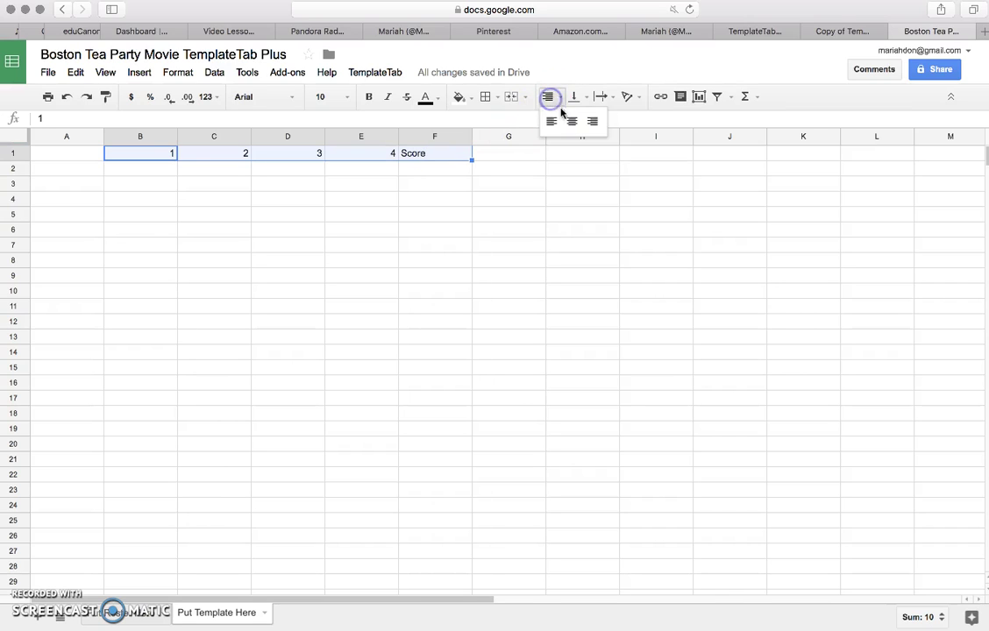
{"action": "left_click", "coordinate": [570, 120]}
{"action": "left_click", "coordinate": [469, 98]}
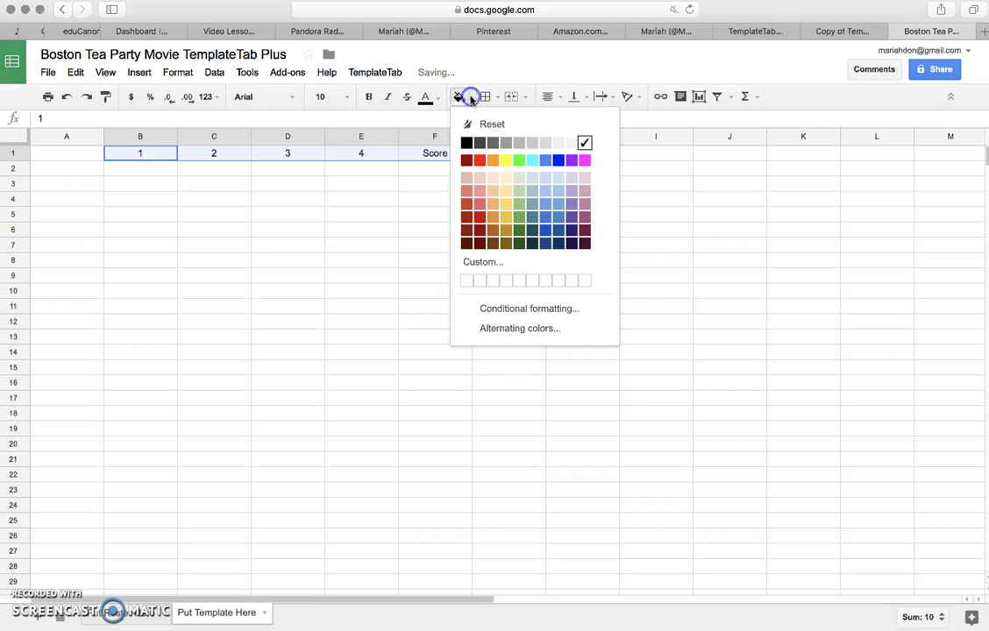
{"action": "left_click", "coordinate": [521, 180]}
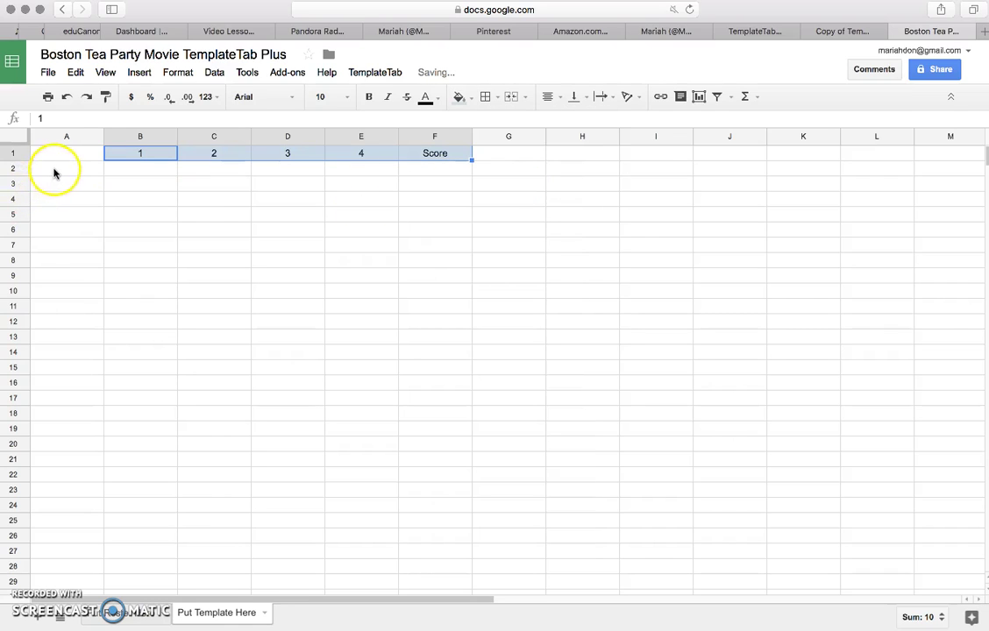
{"action": "left_click", "coordinate": [53, 172]}
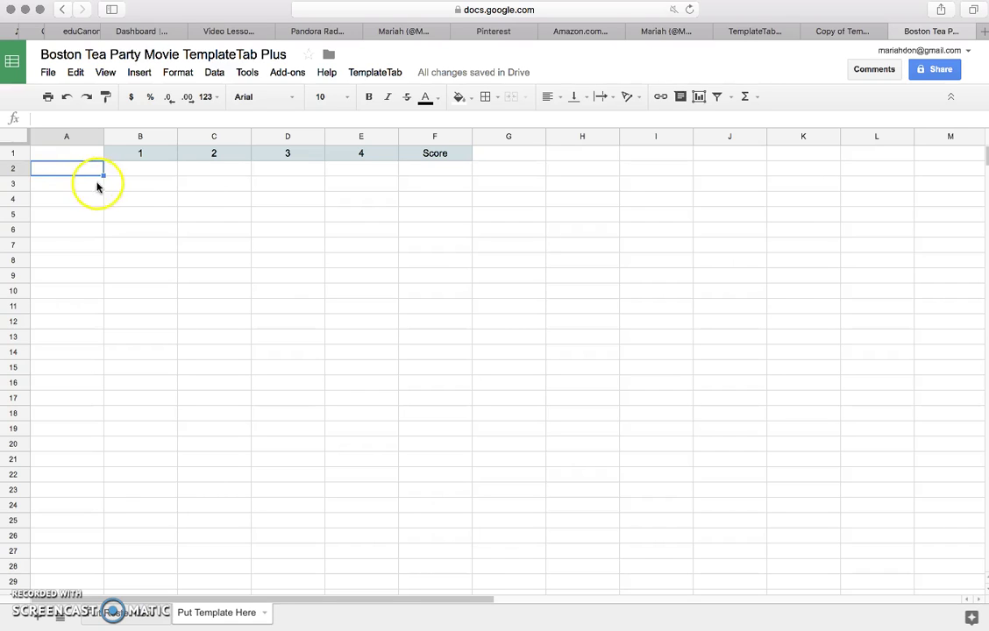
{"action": "left_click", "coordinate": [125, 175]}
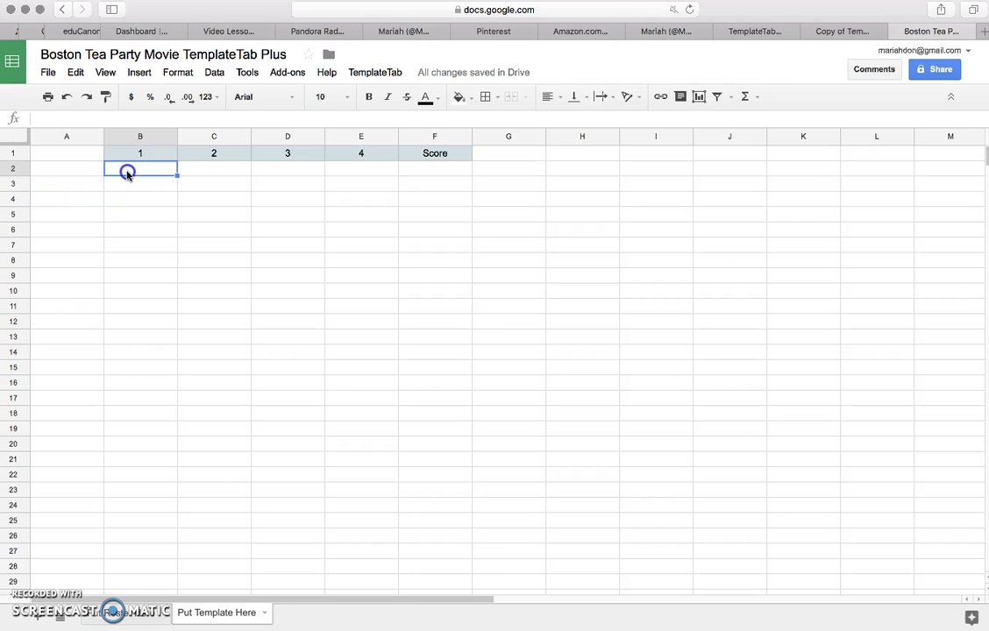
{"action": "left_click", "coordinate": [194, 176]}
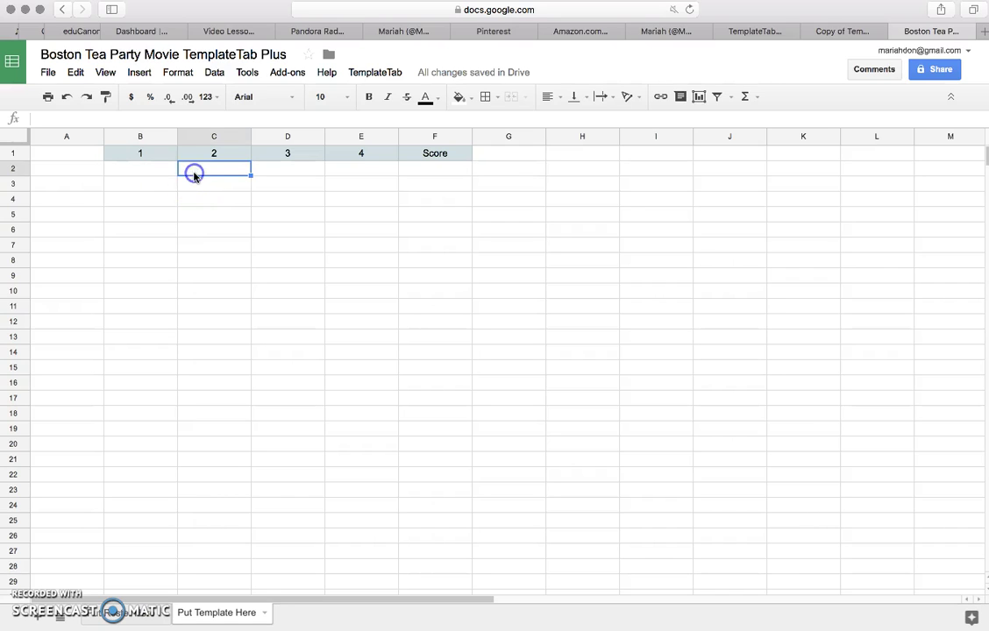
{"action": "left_click", "coordinate": [418, 176]}
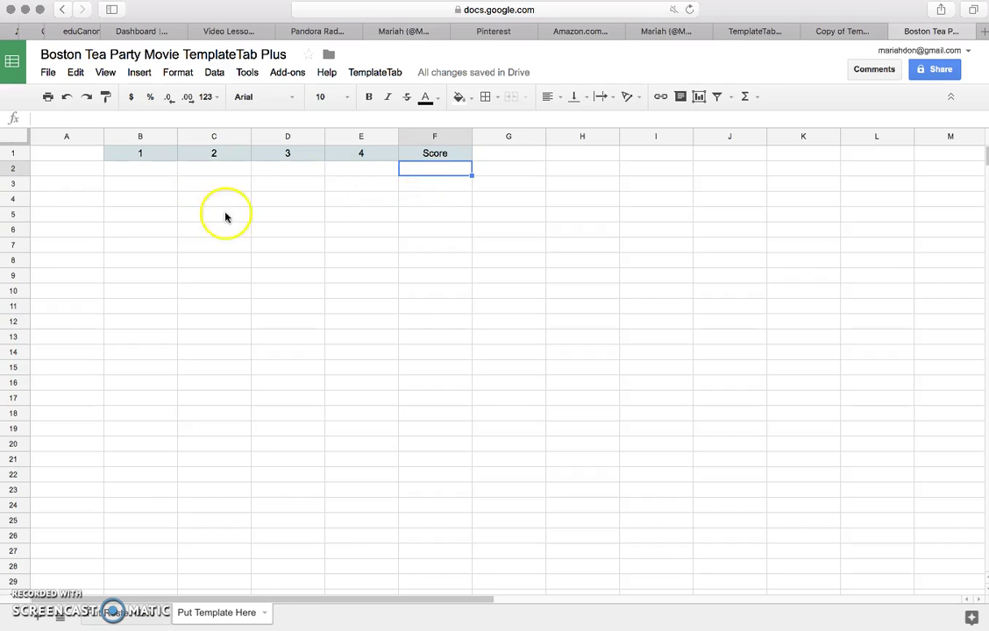
Enter the rubric row labels item 1, item2, item 3 and item 4 in cells A2 through A5
{"action": "left_click", "coordinate": [64, 173]}
{"action": "type", "text": "item 1"}
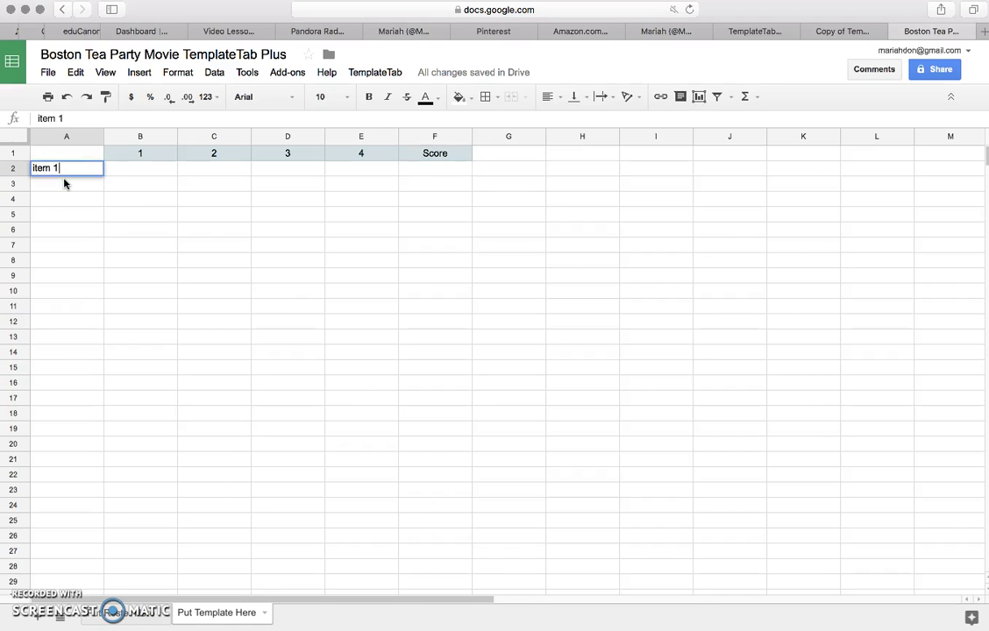
{"action": "key", "text": "Return"}
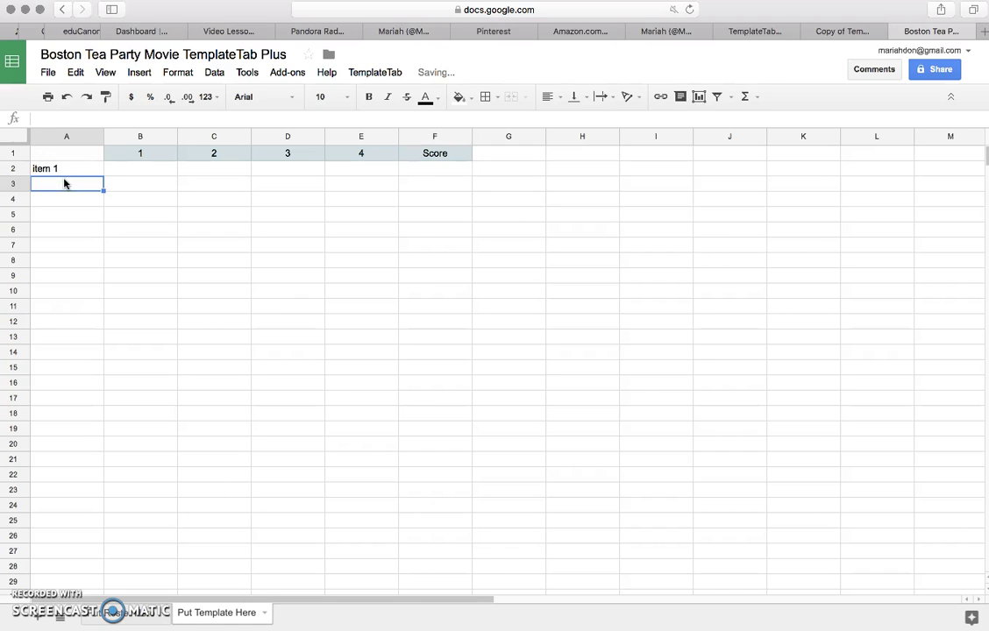
{"action": "type", "text": "item"}
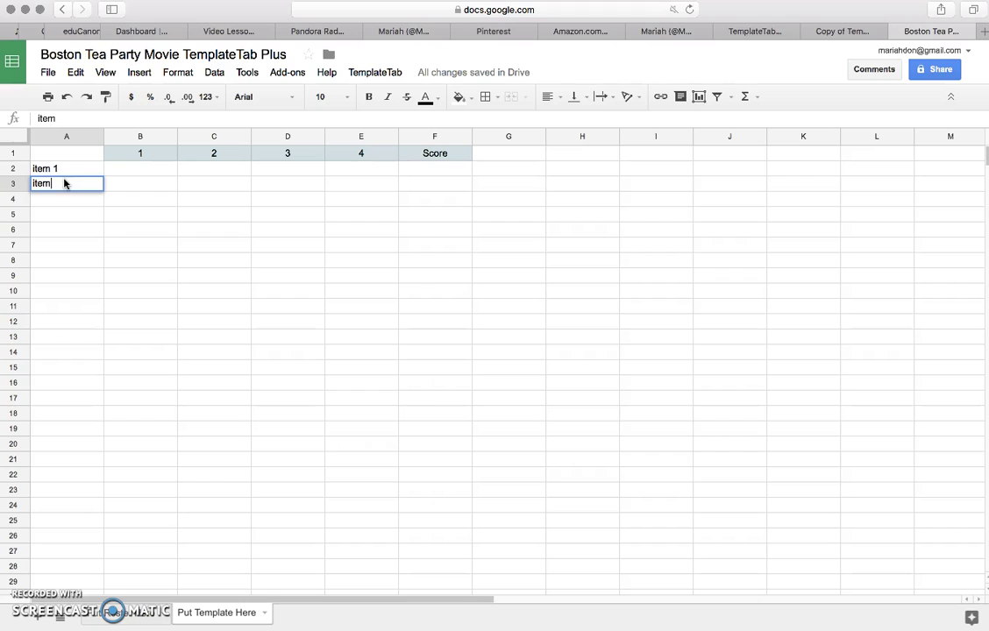
{"action": "type", "text": "2"}
{"action": "key", "text": "Return"}
{"action": "type", "text": "item 3"}
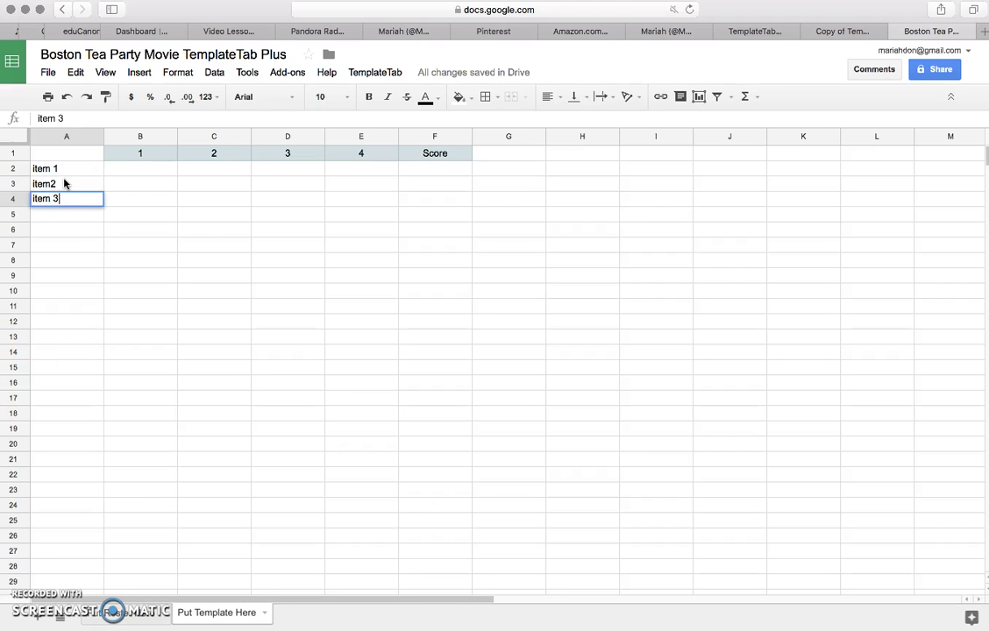
{"action": "key", "text": "Return"}
{"action": "type", "text": "item 4"}
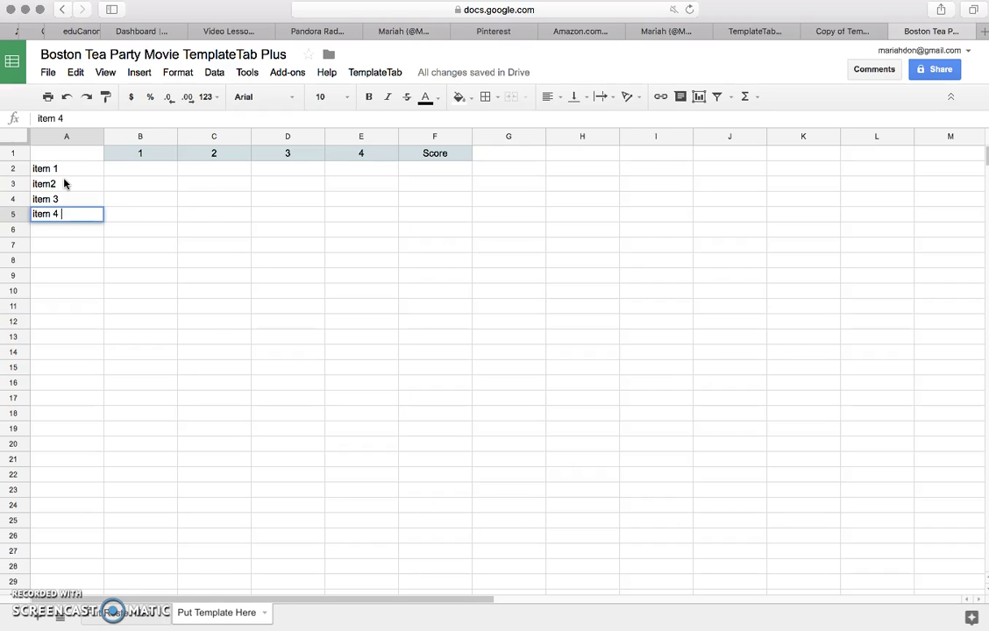
{"action": "left_click", "coordinate": [98, 211]}
Enter the placeholder text "define" in B2, for item 1 under rating 1
{"action": "left_click", "coordinate": [124, 173]}
{"action": "type", "text": "define"}
{"action": "left_click", "coordinate": [121, 172]}
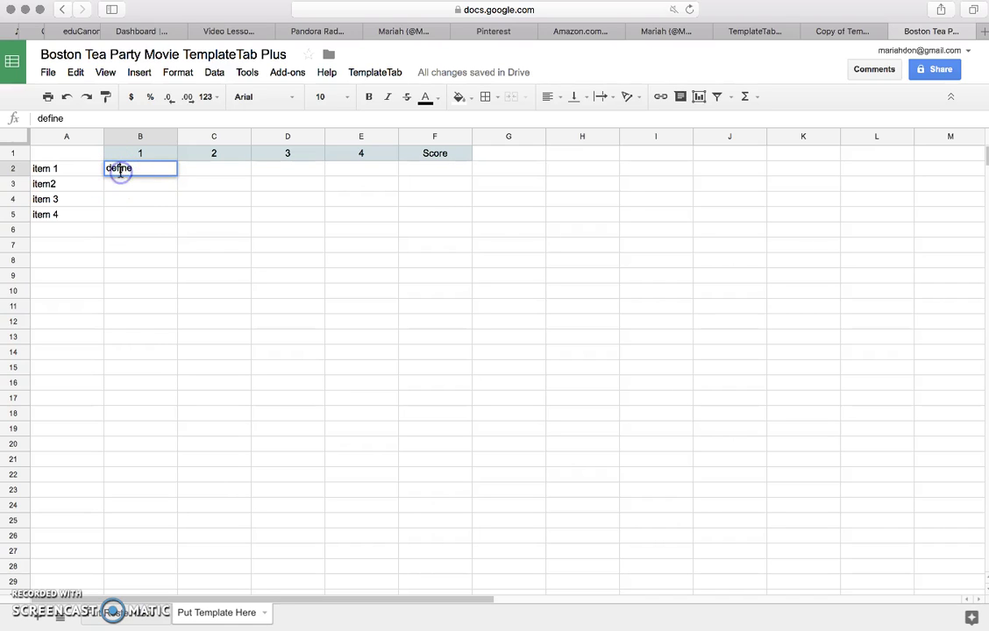
{"action": "left_click_drag", "start_coordinate": [106, 167], "coordinate": [146, 172]}
{"action": "left_click", "coordinate": [100, 169]}
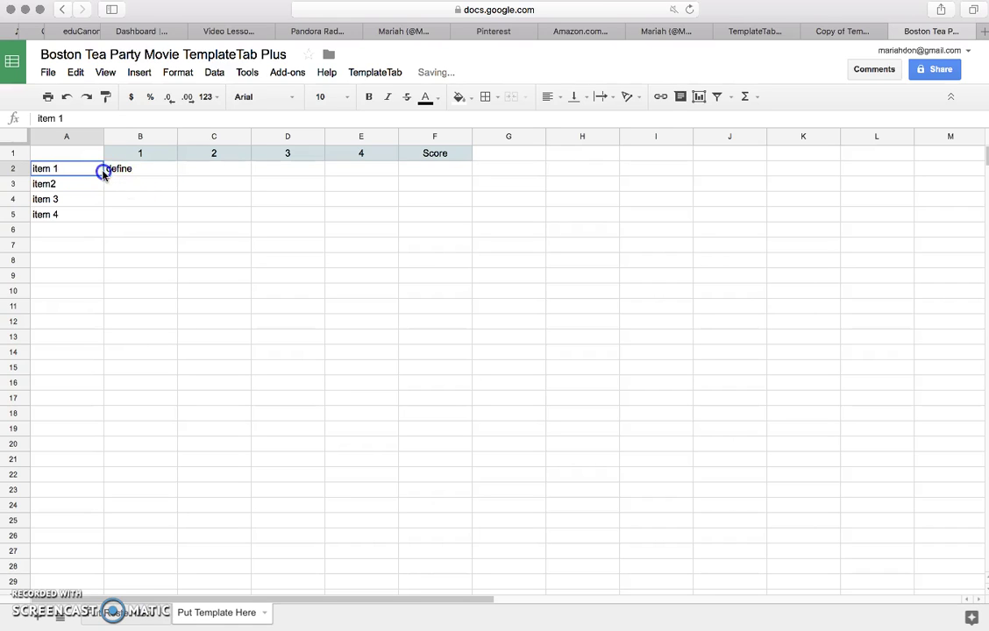
Copy the "define" placeholder from B2 into every rating cell of the four items, B2:E5
{"action": "left_click_drag", "start_coordinate": [111, 171], "coordinate": [359, 221]}
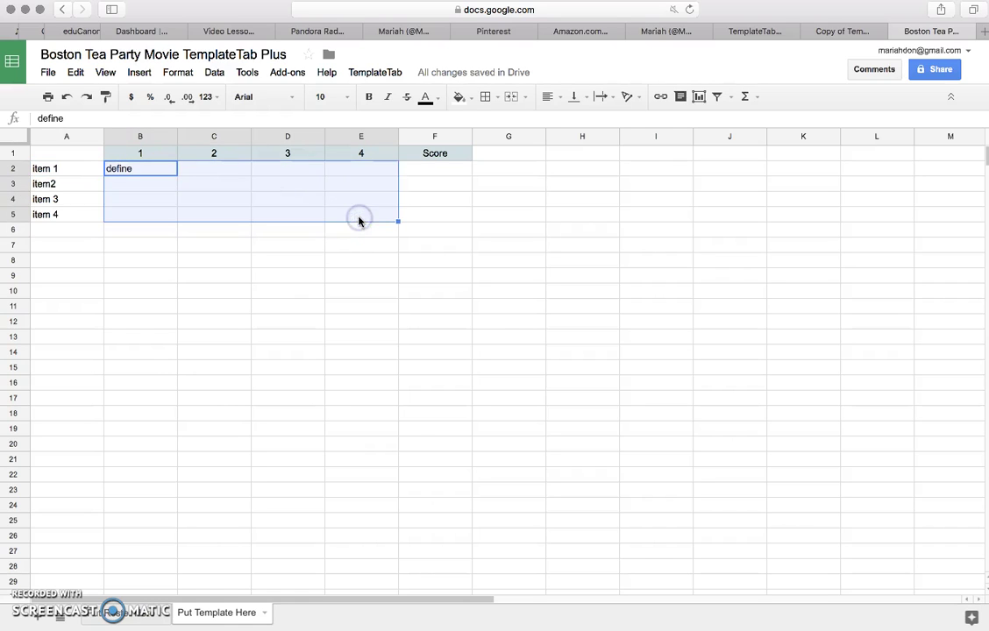
{"action": "key", "text": "super+v"}
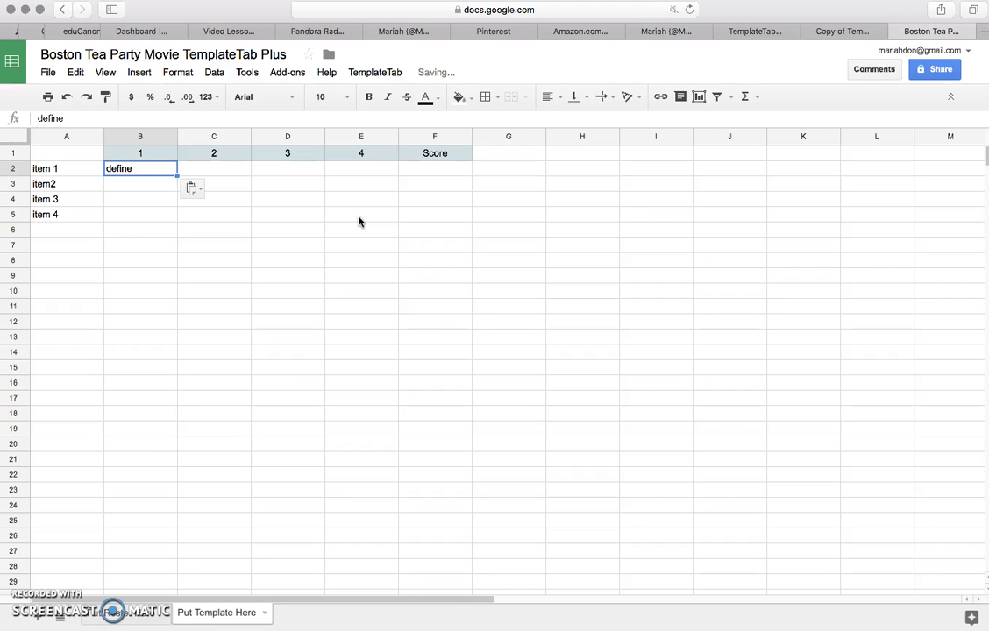
{"action": "left_click", "coordinate": [160, 171]}
{"action": "key", "text": "super+c"}
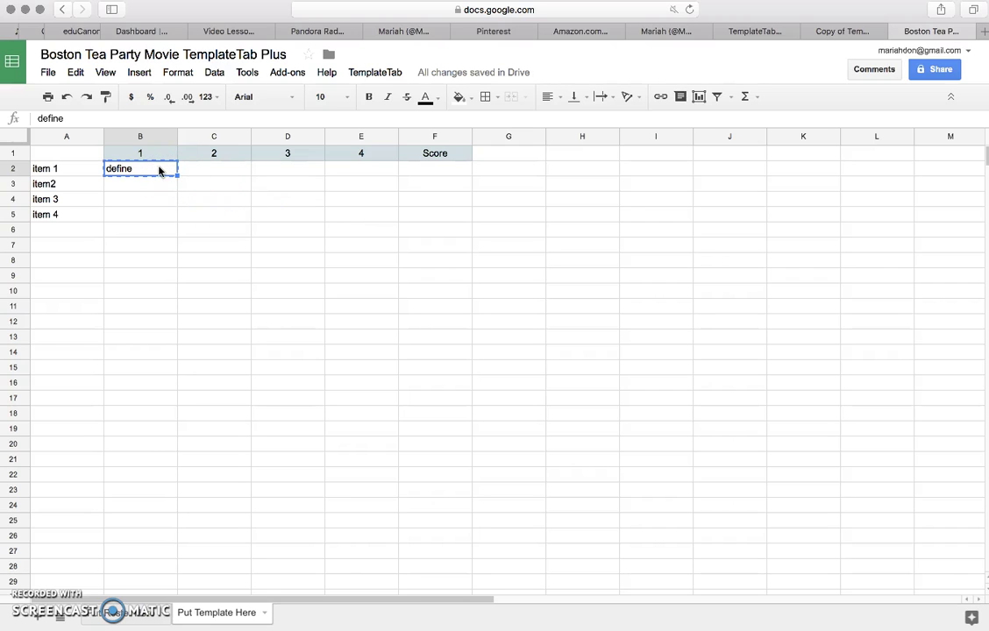
{"action": "left_click_drag", "start_coordinate": [160, 171], "coordinate": [362, 222]}
{"action": "key", "text": "super+v"}
{"action": "left_click", "coordinate": [368, 246]}
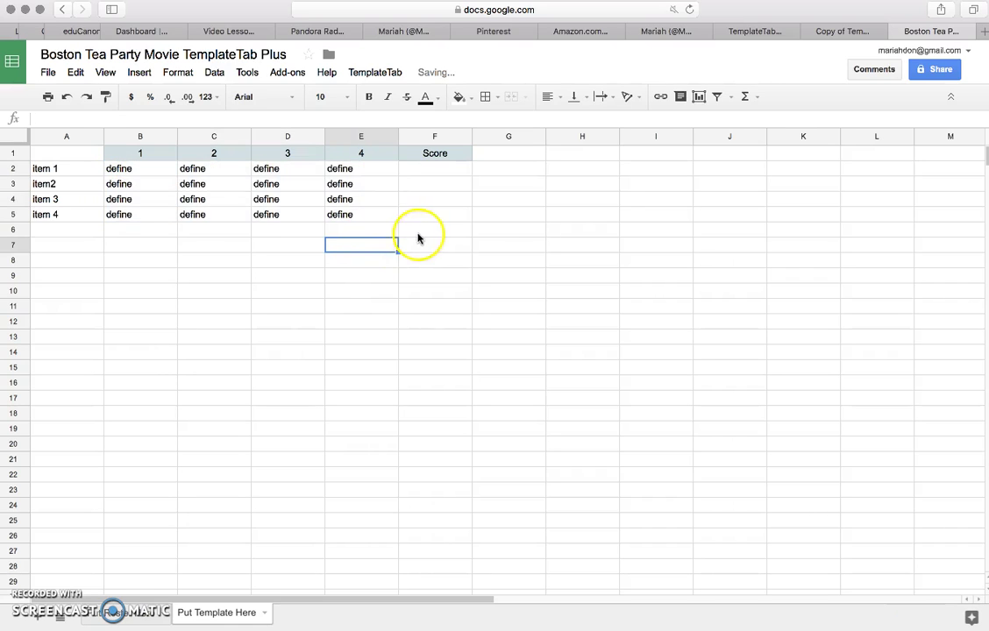
Enter the label "Total Score:" in cell E6, below the rating 4 column
{"action": "left_click", "coordinate": [419, 233]}
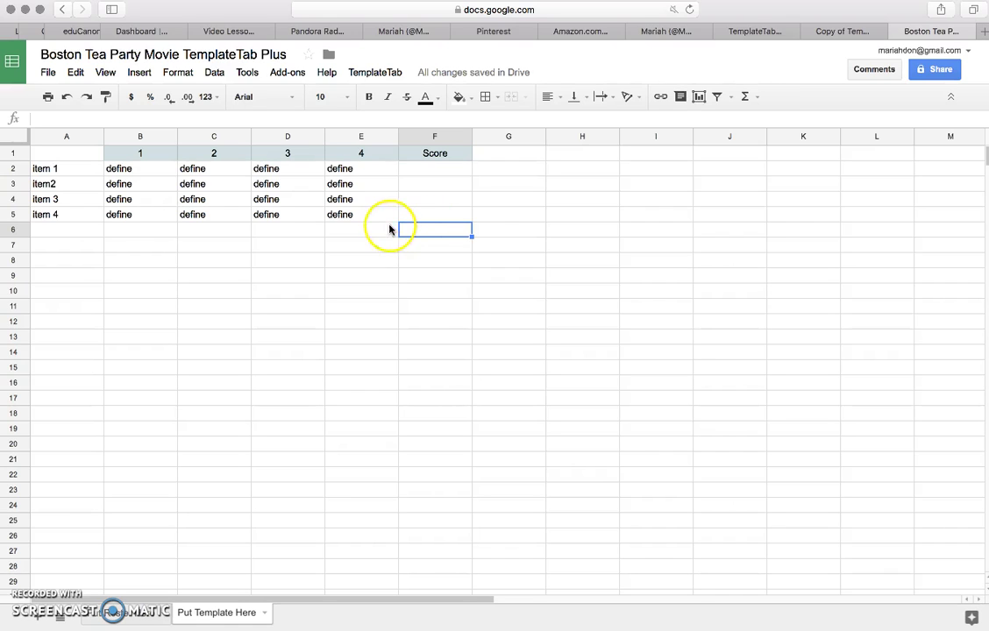
{"action": "left_click", "coordinate": [379, 232]}
{"action": "type", "text": "Total Score:"}
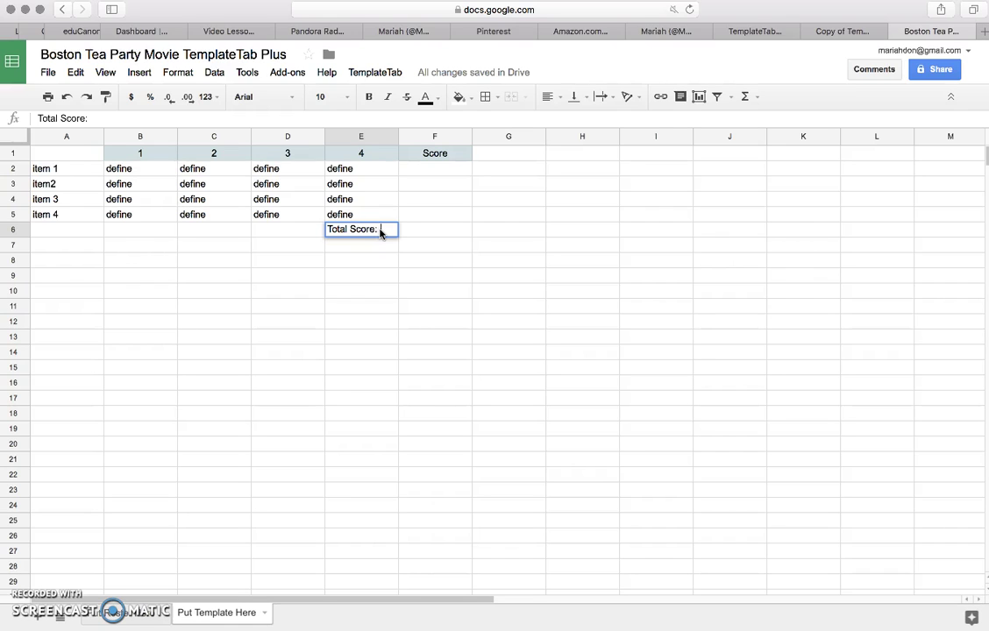
{"action": "left_click", "coordinate": [341, 230]}
Enter the formula =f2+f3+f4+f5 in F6 to add up the four item scores
{"action": "left_click", "coordinate": [415, 230]}
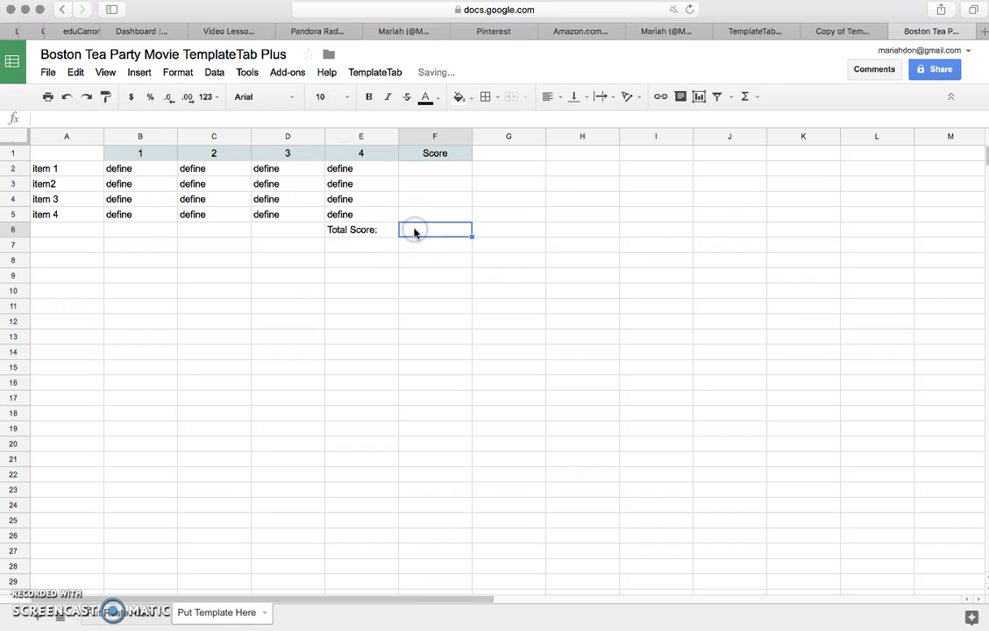
{"action": "type", "text": "="}
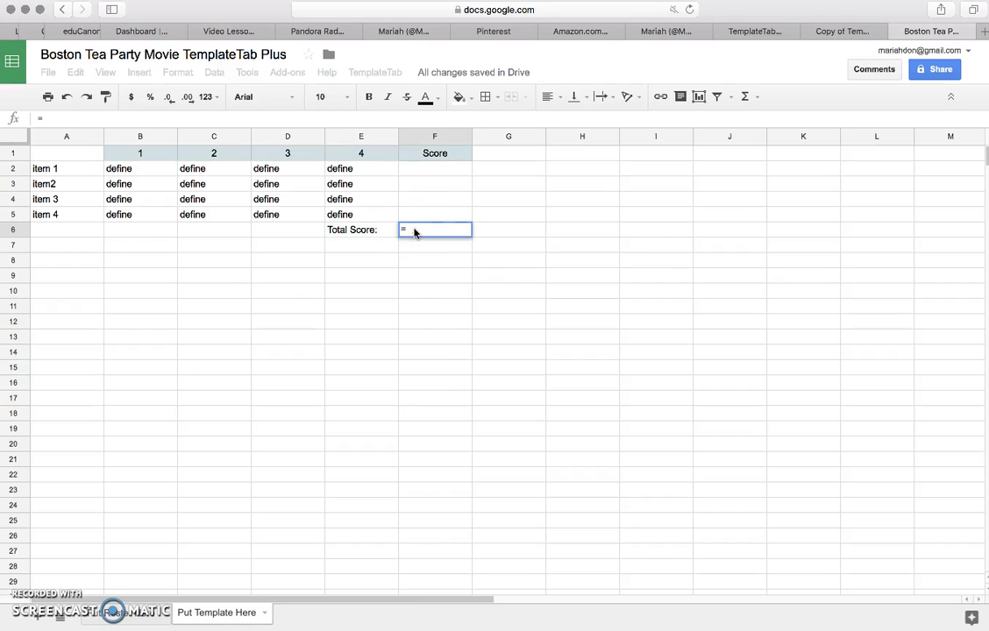
{"action": "type", "text": "f2+"}
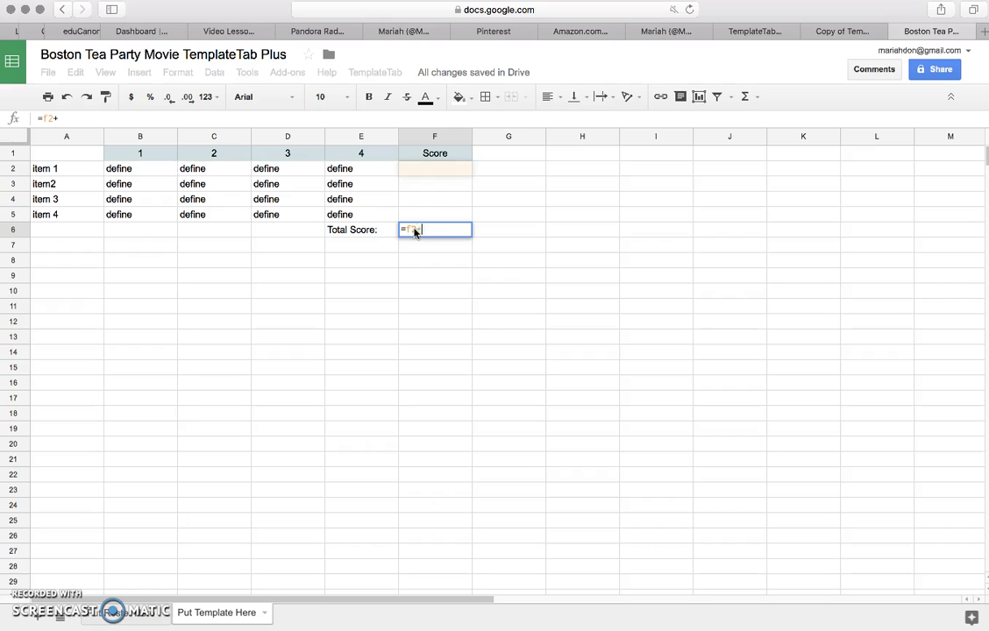
{"action": "type", "text": "f3"}
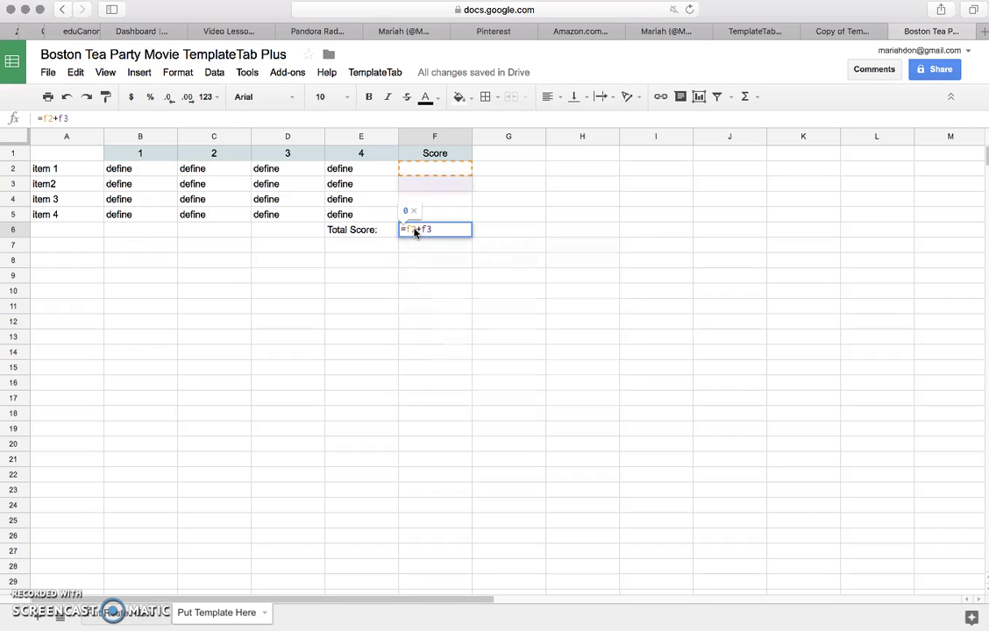
{"action": "type", "text": "+f4"}
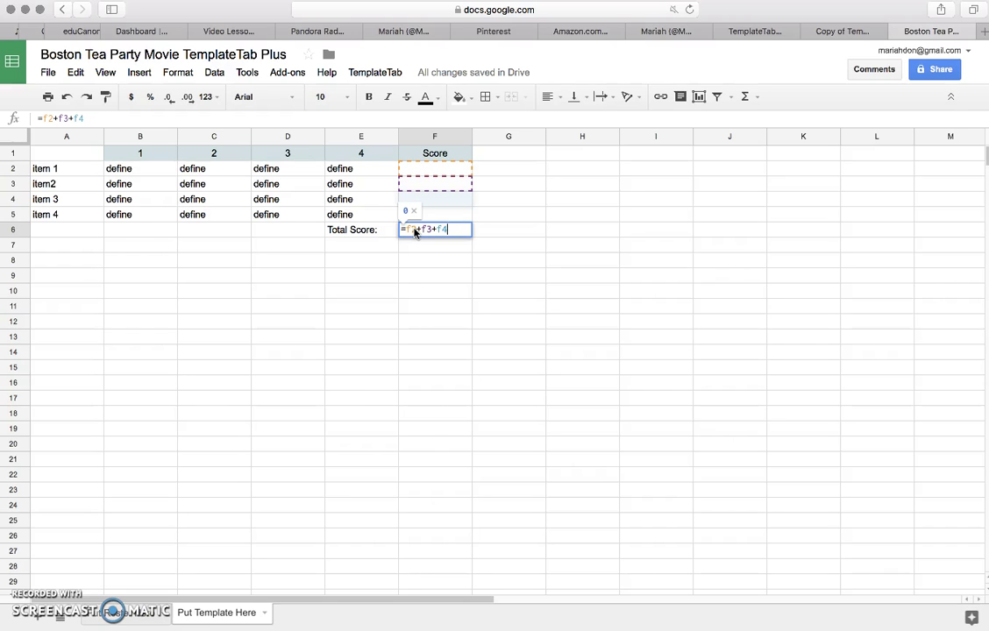
{"action": "type", "text": "+f5"}
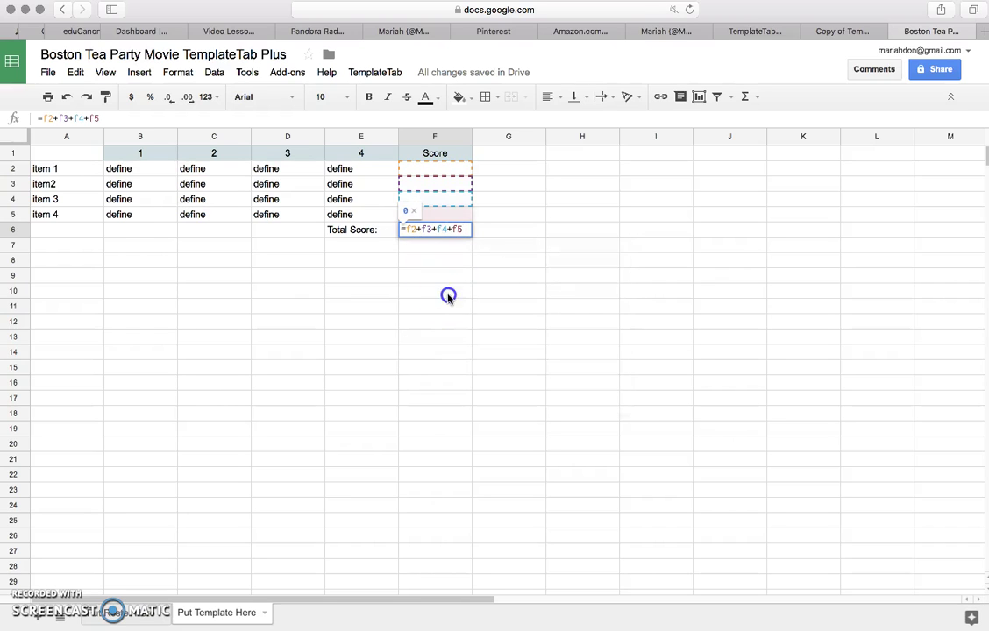
{"action": "left_click", "coordinate": [448, 296]}
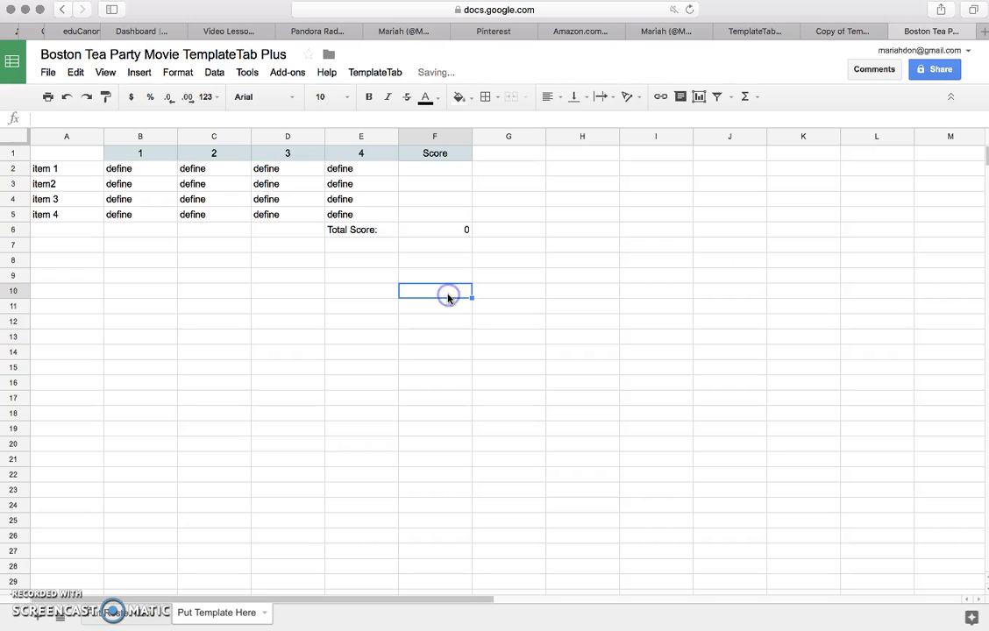
Add a top border to the Total Score cells E6:F6
{"action": "left_click", "coordinate": [381, 228]}
{"action": "left_click_drag", "start_coordinate": [404, 228], "coordinate": [436, 226]}
{"action": "left_click", "coordinate": [487, 98]}
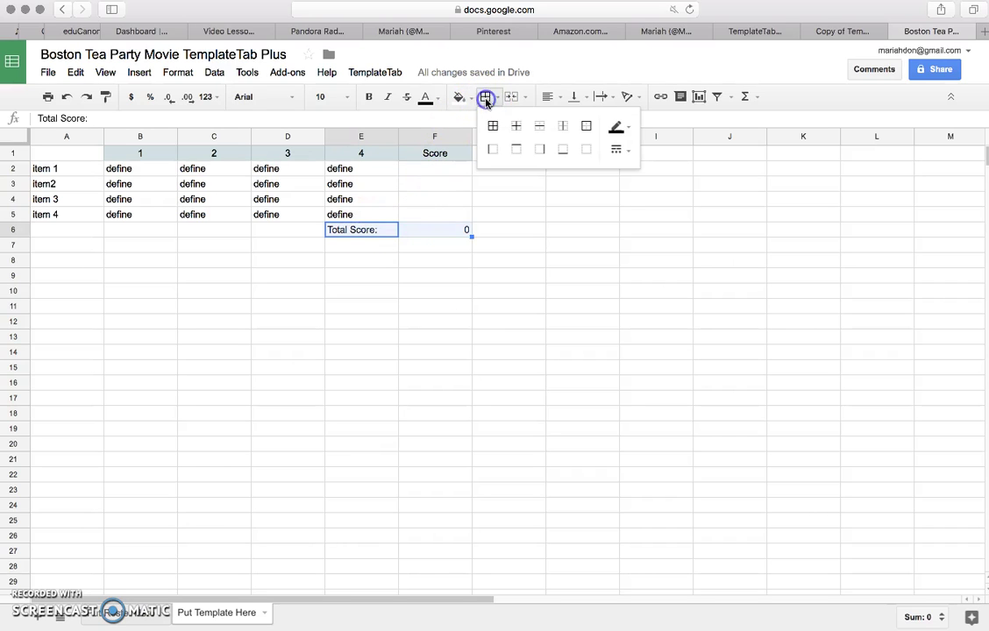
{"action": "left_click", "coordinate": [517, 149]}
{"action": "left_click", "coordinate": [485, 276]}
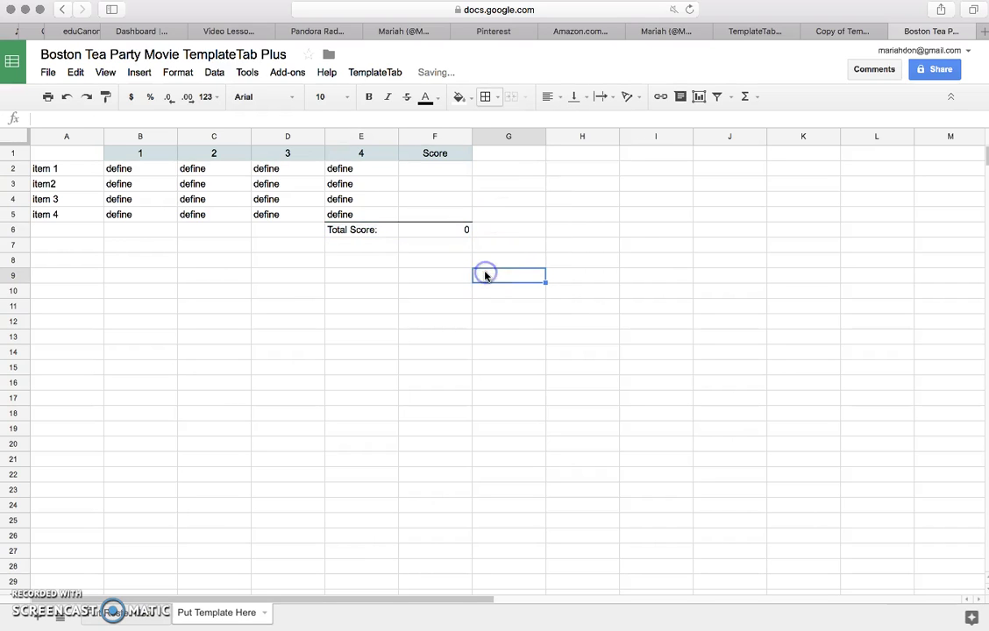
Give the Total Score cells E6:F6 a light blue fill
{"action": "left_click_drag", "start_coordinate": [335, 227], "coordinate": [431, 230]}
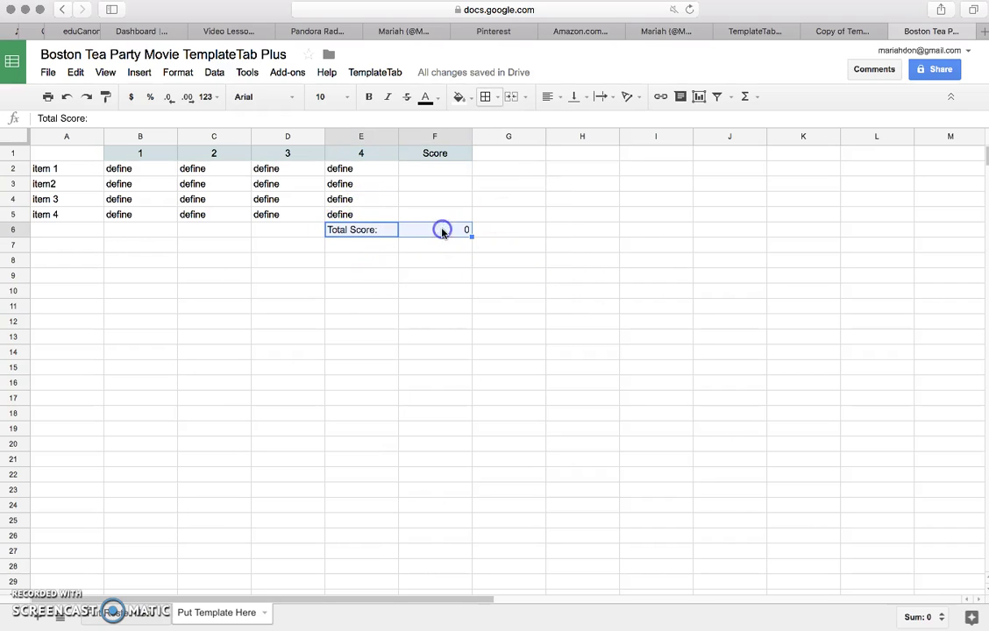
{"action": "left_click", "coordinate": [467, 99]}
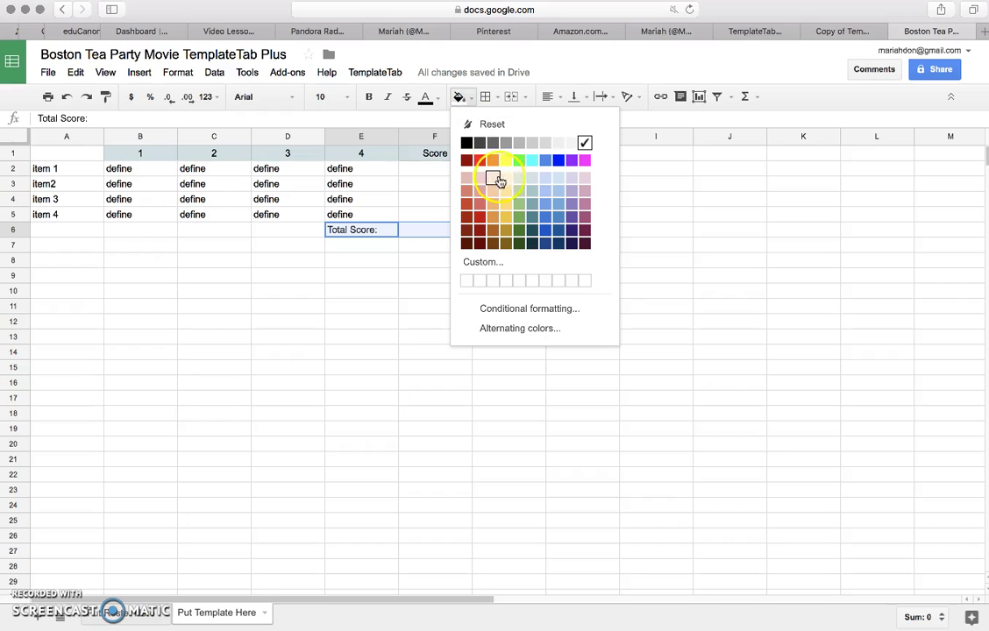
{"action": "left_click", "coordinate": [552, 181]}
{"action": "left_click", "coordinate": [480, 327]}
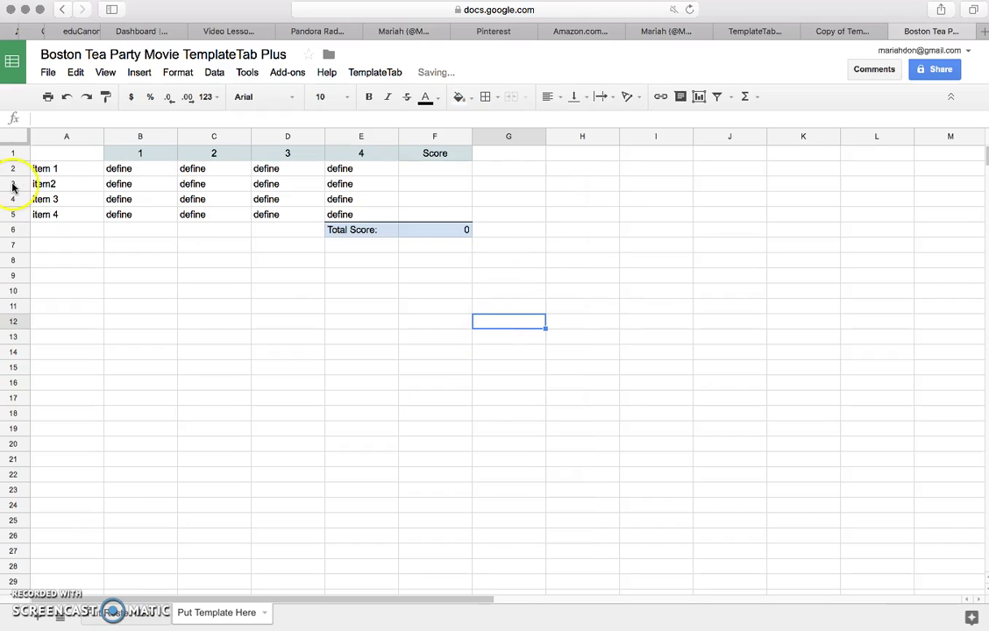
Give the item labels in A2:A5 the same light blue fill as the Total Score cells
{"action": "left_click", "coordinate": [52, 169]}
{"action": "left_click_drag", "start_coordinate": [53, 217], "coordinate": [57, 214]}
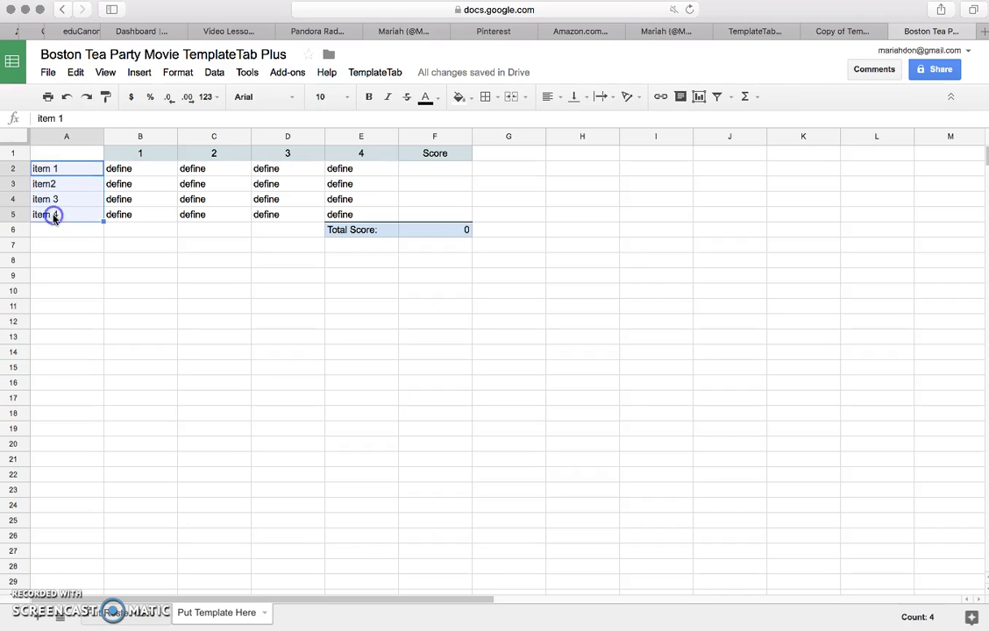
{"action": "left_click", "coordinate": [459, 98]}
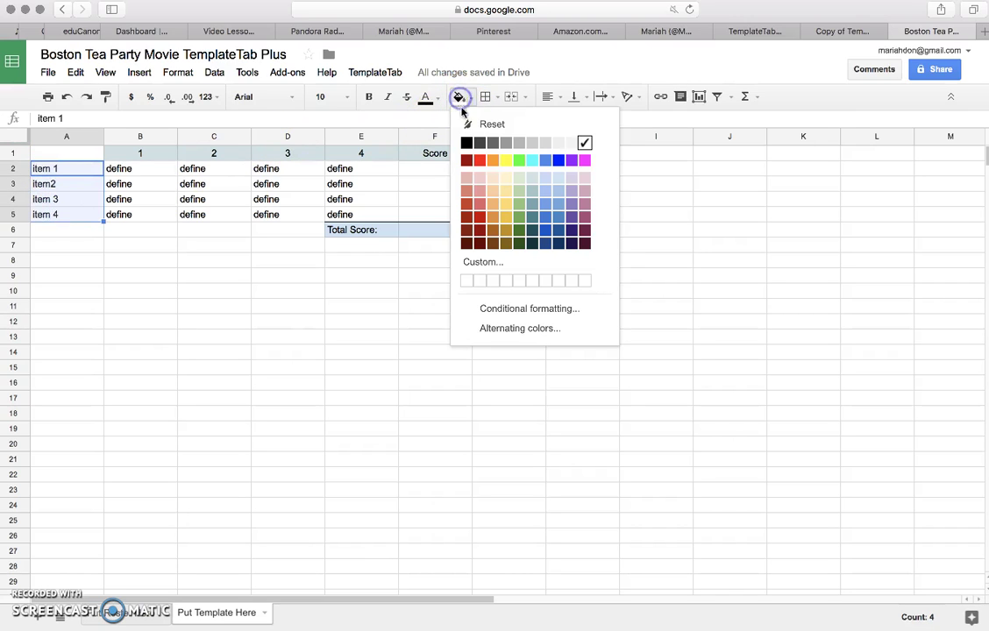
{"action": "left_click", "coordinate": [556, 181]}
{"action": "left_click", "coordinate": [410, 322]}
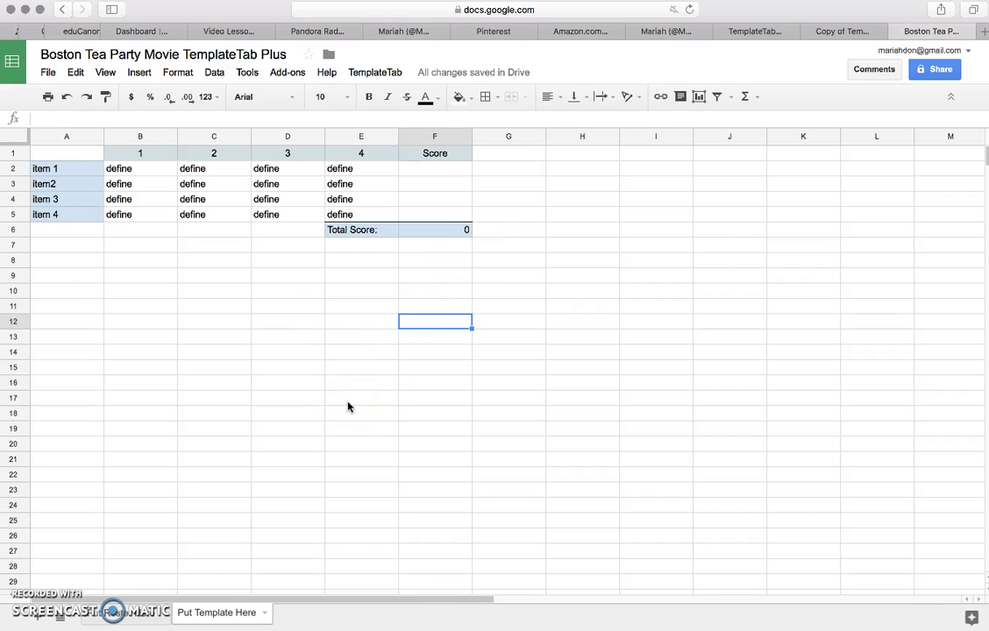
Check the student roster sheet, return to Put Template Here, and run TemplateTab, continuing to its authorization
{"action": "left_click", "coordinate": [132, 615]}
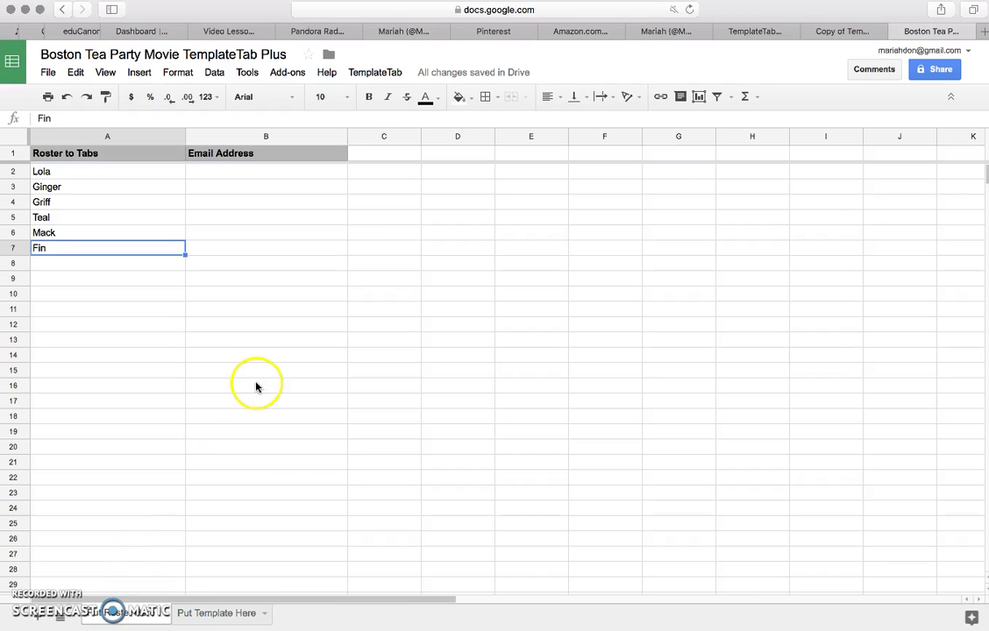
{"action": "left_click", "coordinate": [219, 611]}
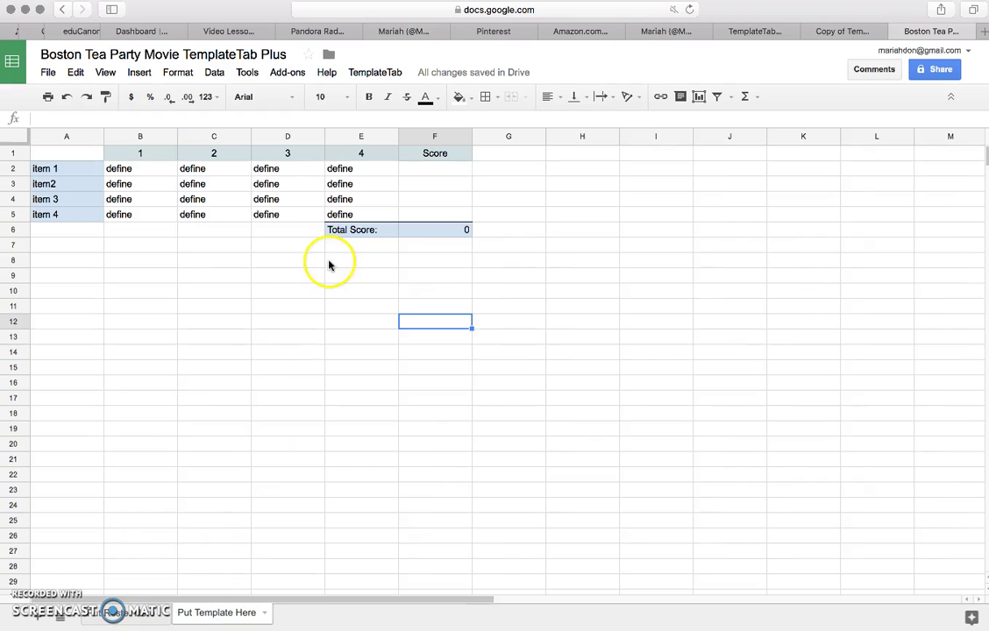
{"action": "left_click", "coordinate": [372, 74]}
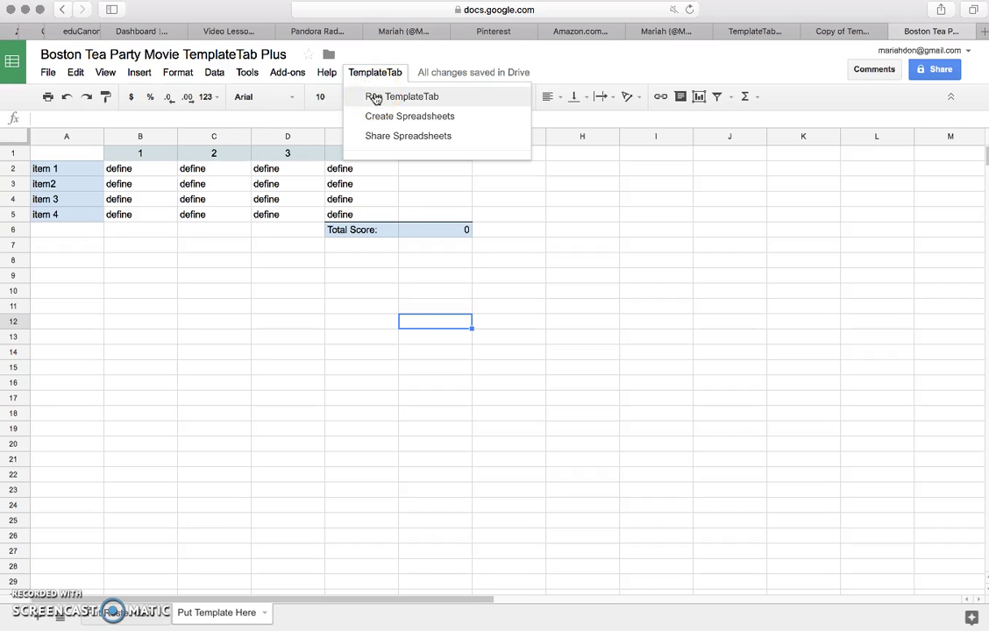
{"action": "left_click", "coordinate": [374, 97]}
{"action": "left_click", "coordinate": [454, 359]}
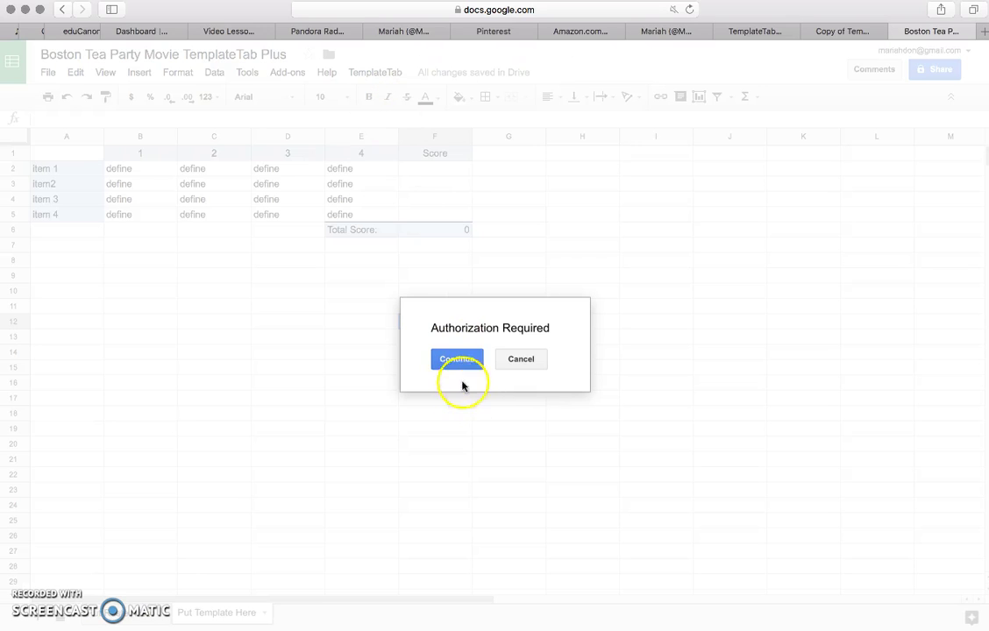
Authorize TemplateTabs for the Google account, proceeding past the unverified-app page with the text "continue" and allowing the requested access
{"action": "left_click", "coordinate": [388, 294]}
{"action": "left_click", "coordinate": [307, 374]}
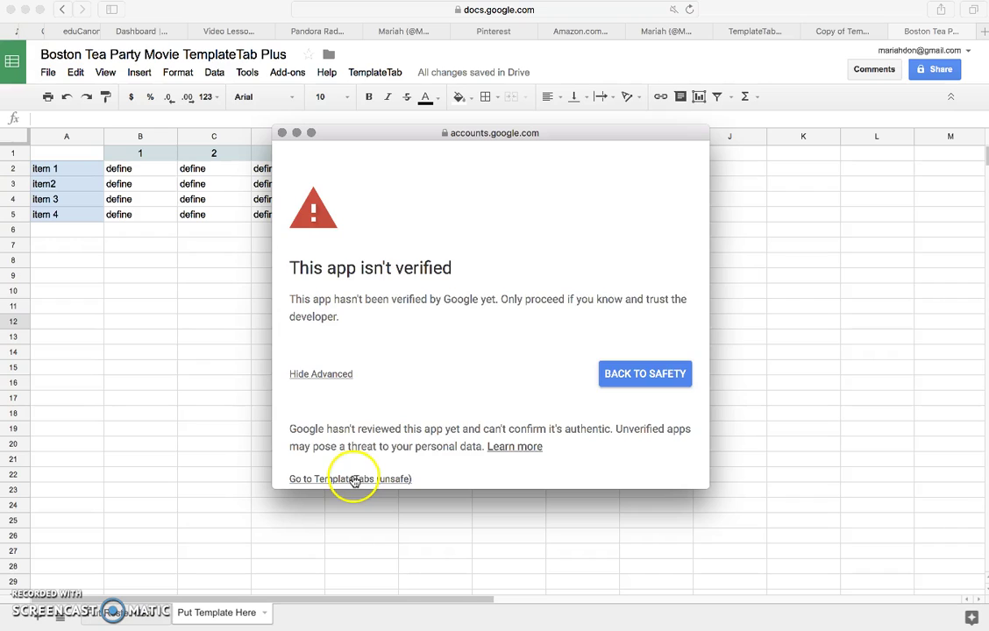
{"action": "left_click", "coordinate": [354, 479]}
{"action": "type", "text": "continue"}
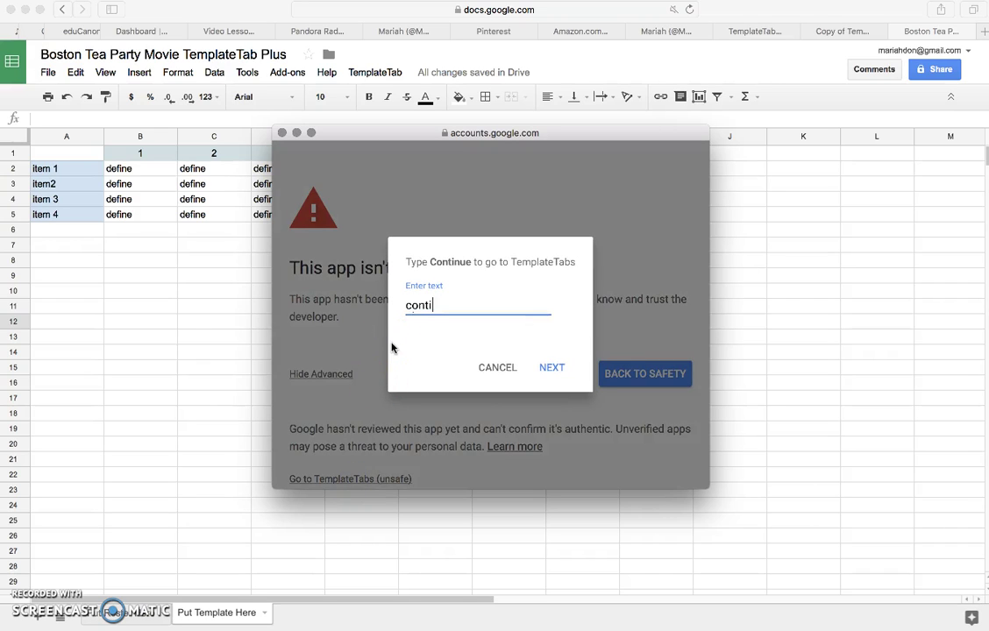
{"action": "left_click", "coordinate": [402, 367]}
{"action": "left_click", "coordinate": [547, 368]}
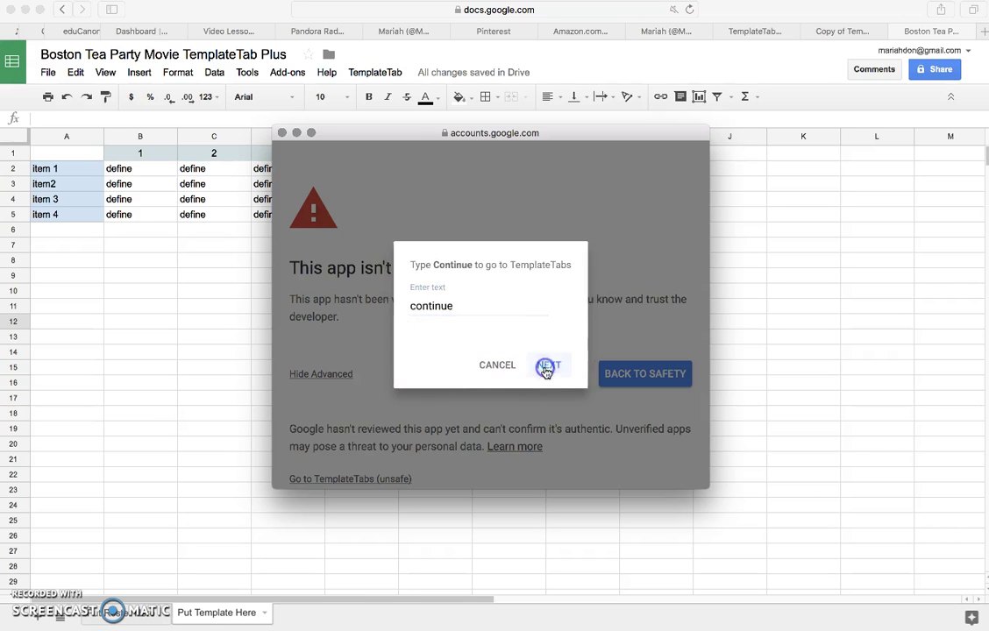
{"action": "scroll", "coordinate": [557, 394], "scroll_direction": "down", "scroll_amount": 3}
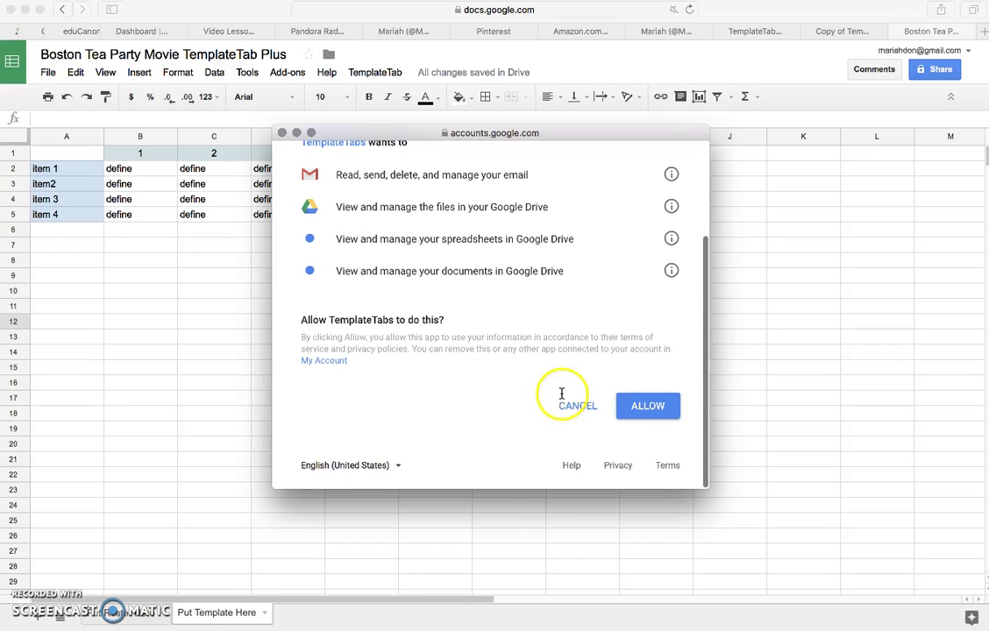
{"action": "left_click", "coordinate": [641, 418]}
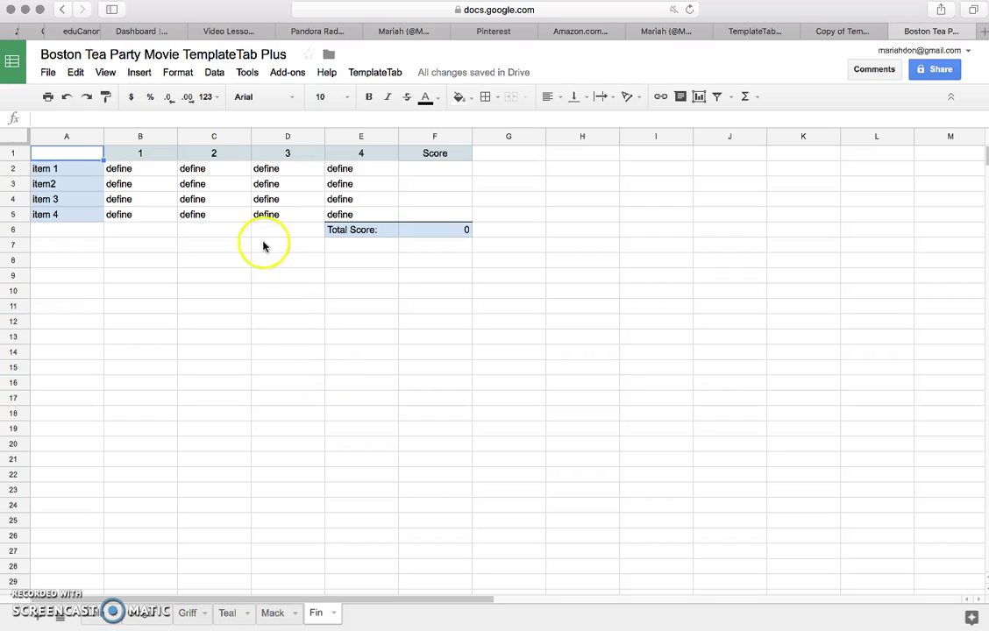
Run Create Spreadsheets from TemplateTab to generate a separate linked spreadsheet for each student on the roster
{"action": "left_click", "coordinate": [367, 74]}
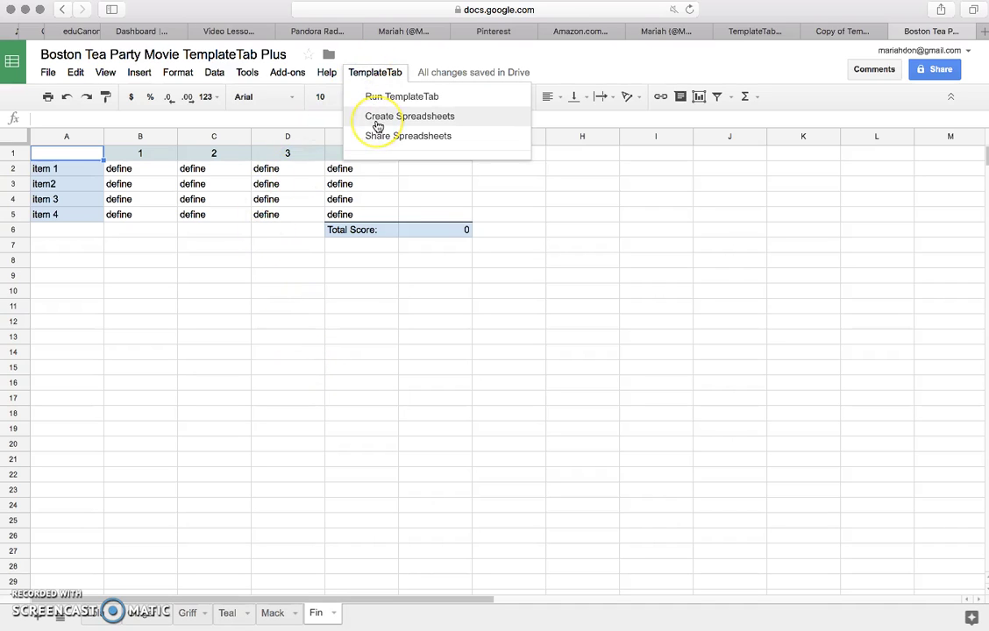
{"action": "left_click", "coordinate": [376, 121]}
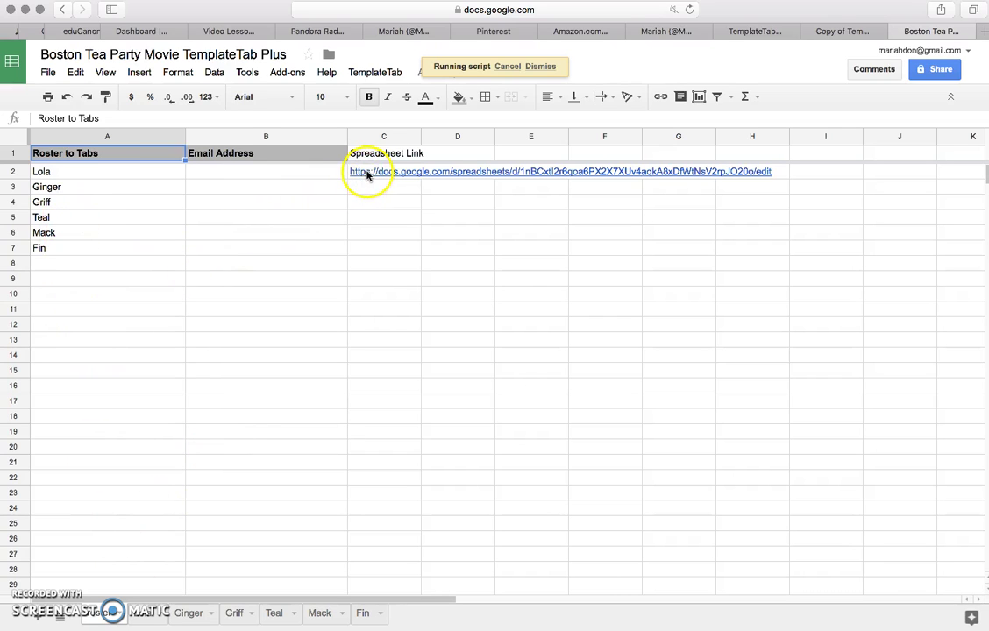
{"action": "mouse_move", "coordinate": [366, 175]}
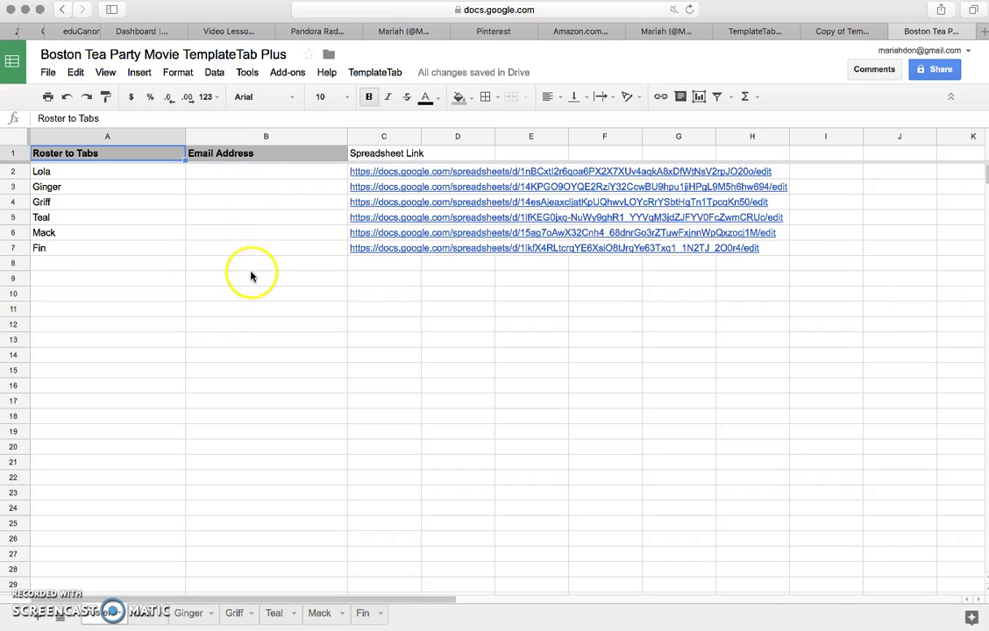
Show the available TemplateTab commands again
{"action": "left_click", "coordinate": [358, 74]}
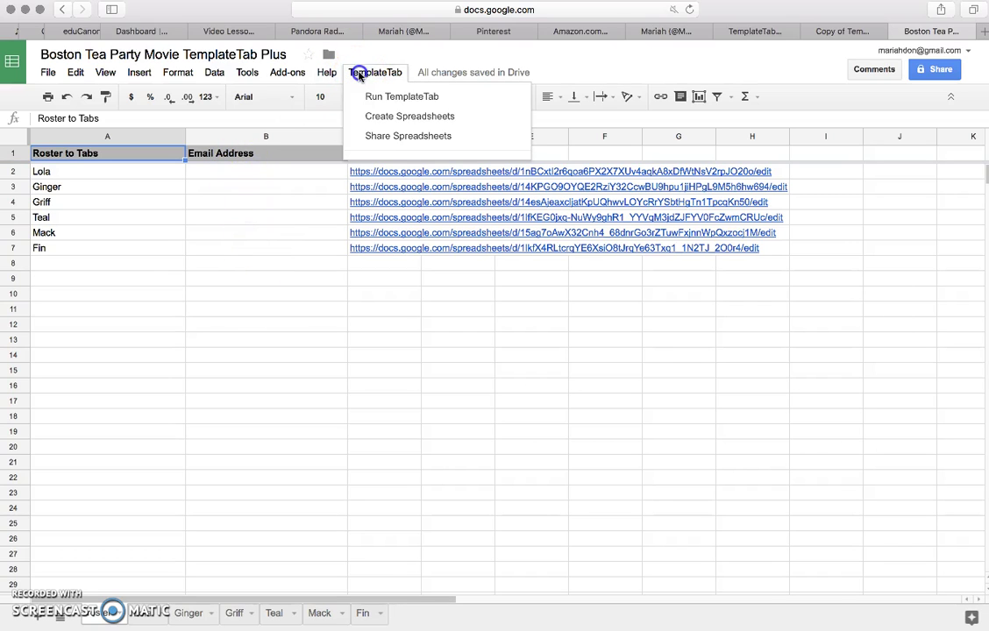